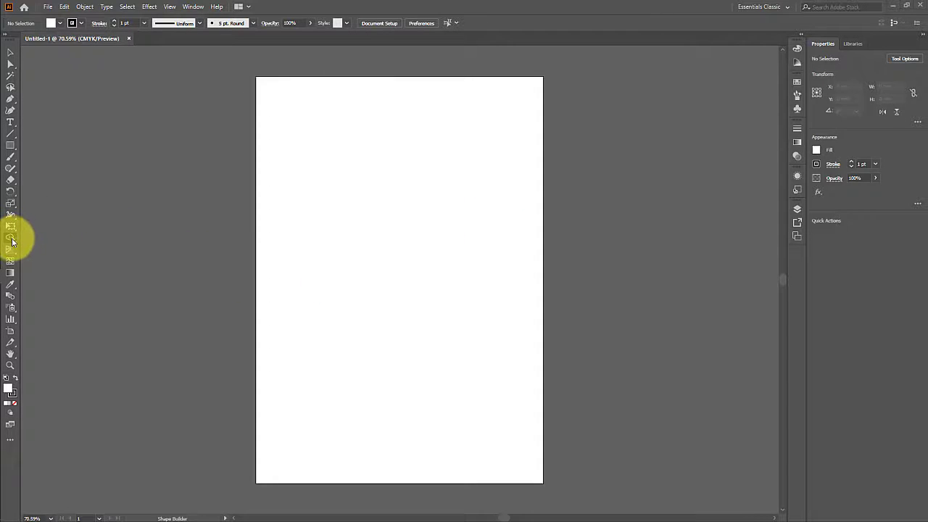
# Draw two overlapping rectangles on the artboard, the second about 76 by 81 mm and offset diagonally below the first.
pyautogui.click(10, 239)
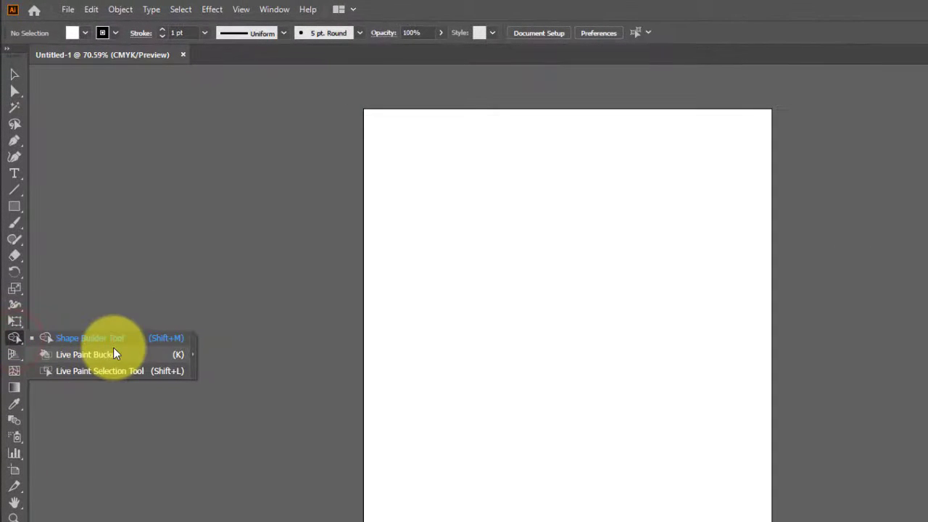
pyautogui.click(170, 338)
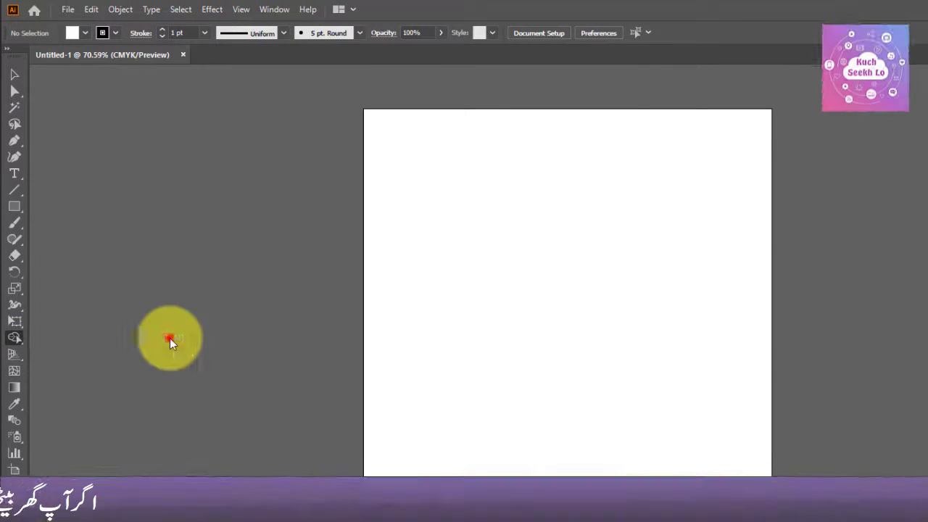
pyautogui.click(15, 207)
pyautogui.moveTo(421, 237); pyautogui.dragTo(574, 360)
pyautogui.moveTo(480, 273); pyautogui.dragTo(630, 431)
# Select both overlapping rectangles and merge them into a single shape with the Shape Builder tool.
pyautogui.click(15, 75)
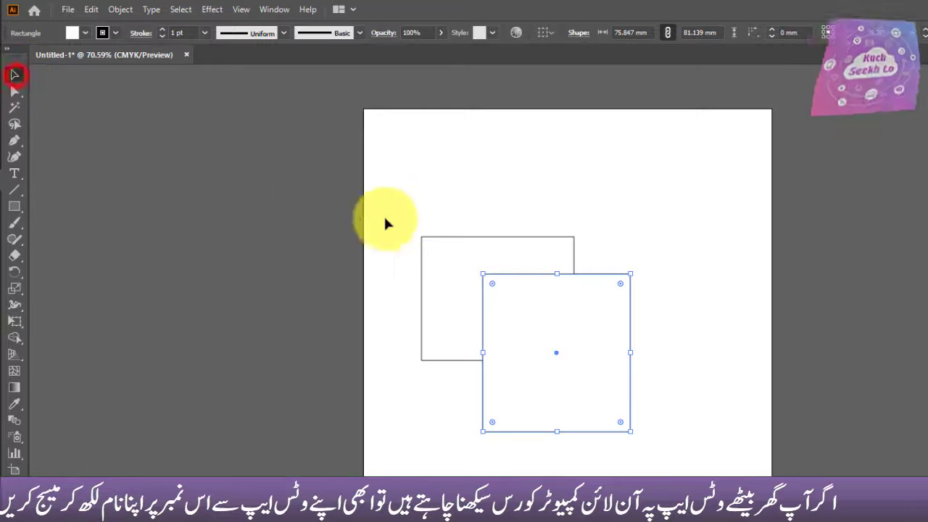
pyautogui.click(413, 217)
pyautogui.moveTo(392, 190); pyautogui.dragTo(670, 471)
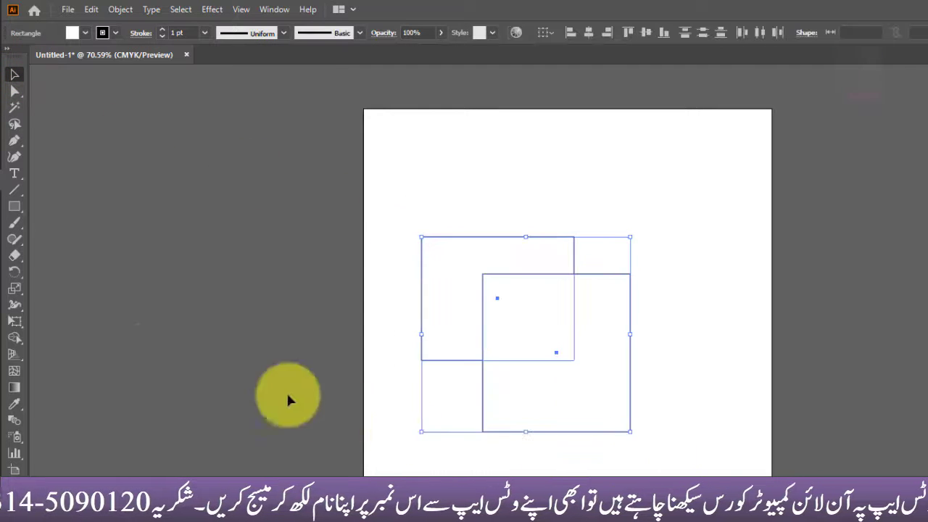
pyautogui.moveTo(21, 341); pyautogui.dragTo(78, 346)
pyautogui.moveTo(582, 398); pyautogui.dragTo(458, 257)
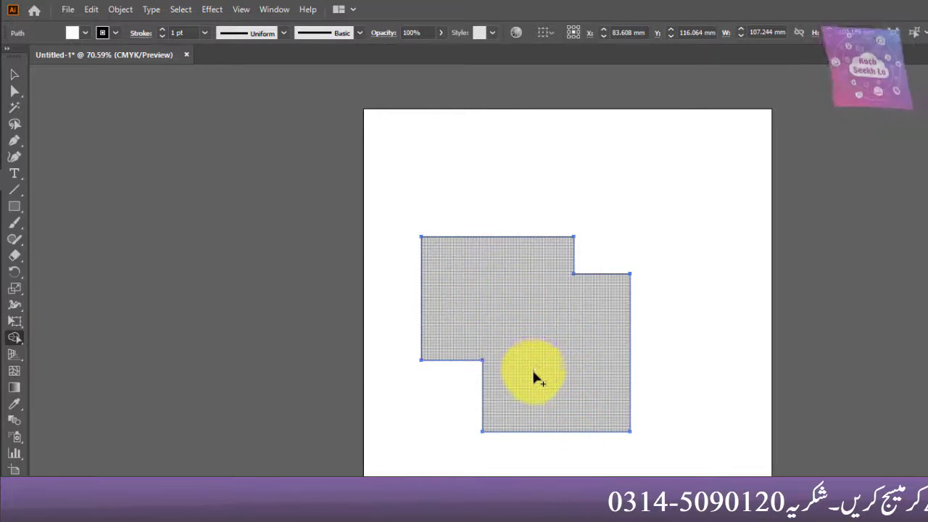
# Turn the merged shape into a Live Paint group with the Live Paint Bucket and fill it with white.
pyautogui.click(14, 337)
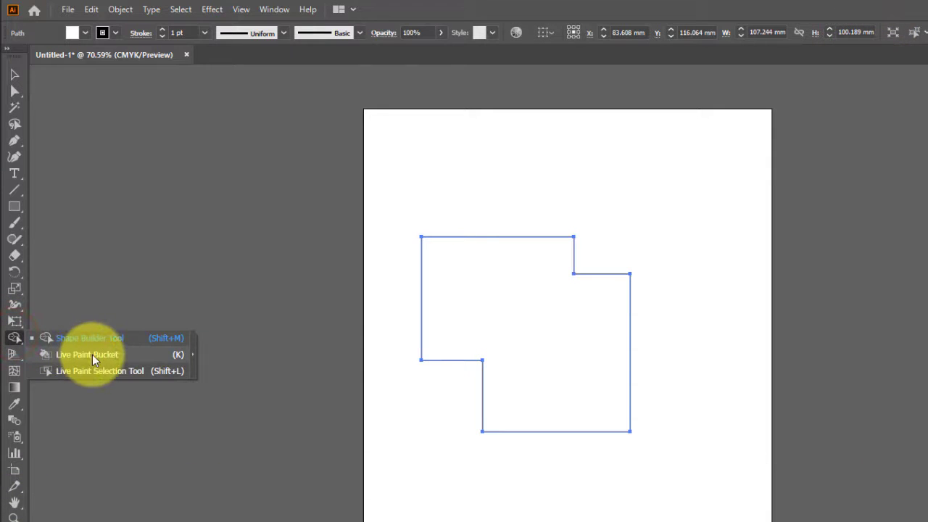
pyautogui.click(115, 355)
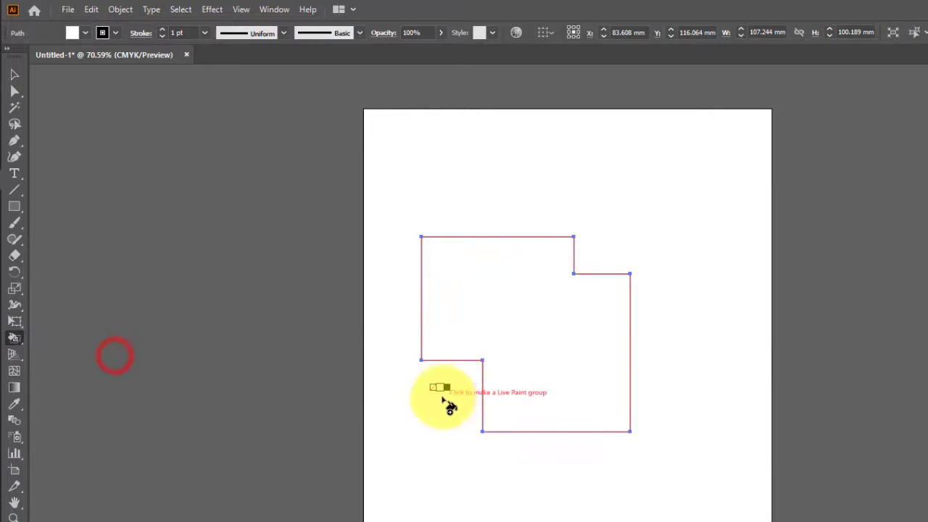
pyautogui.click(562, 368)
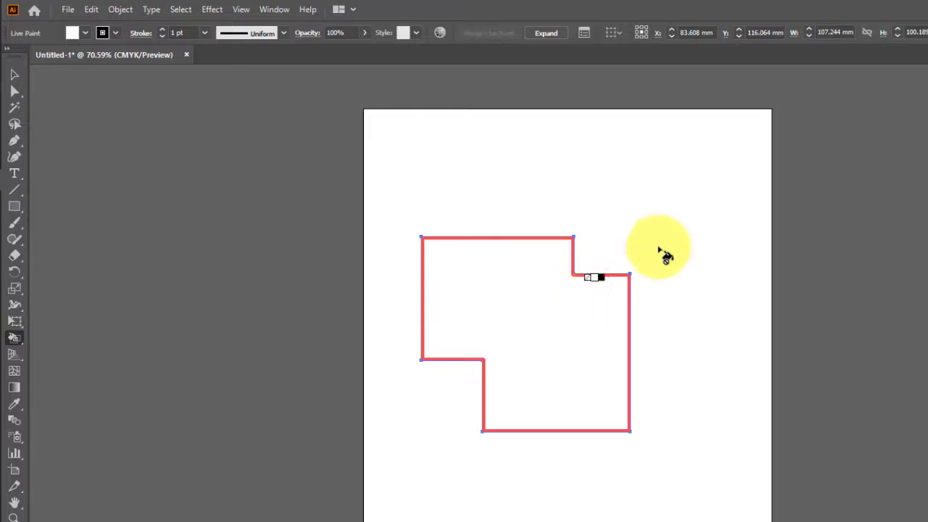
pyautogui.click(545, 382)
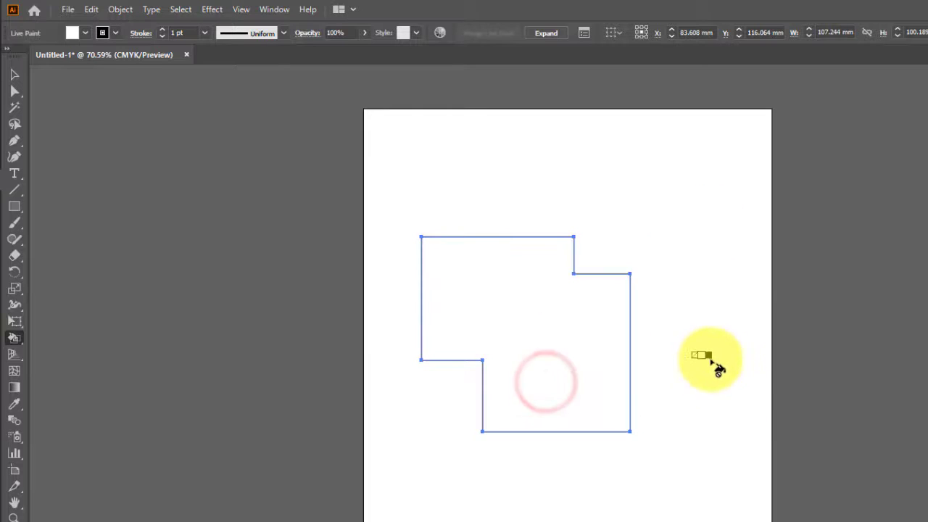
# Delete the merged Live Paint shape from the artboard.
pyautogui.click(16, 75)
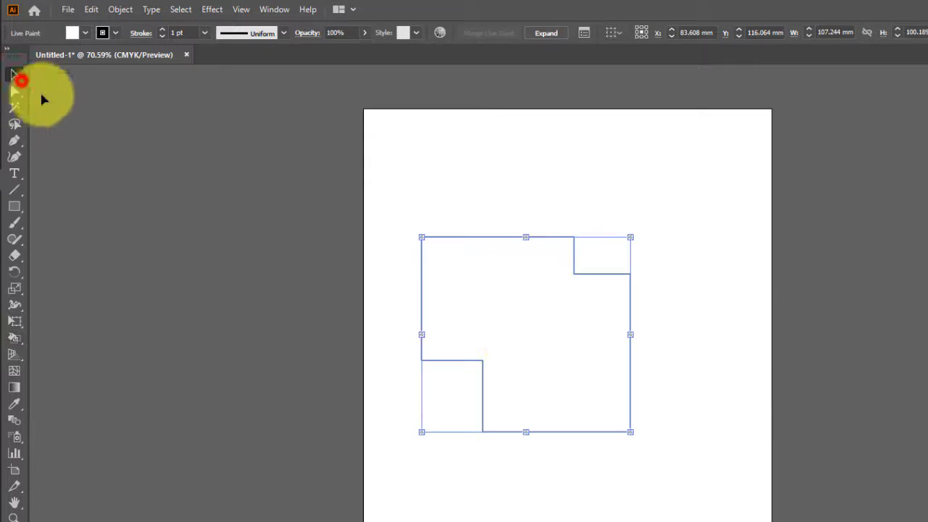
pyautogui.press('Delete')
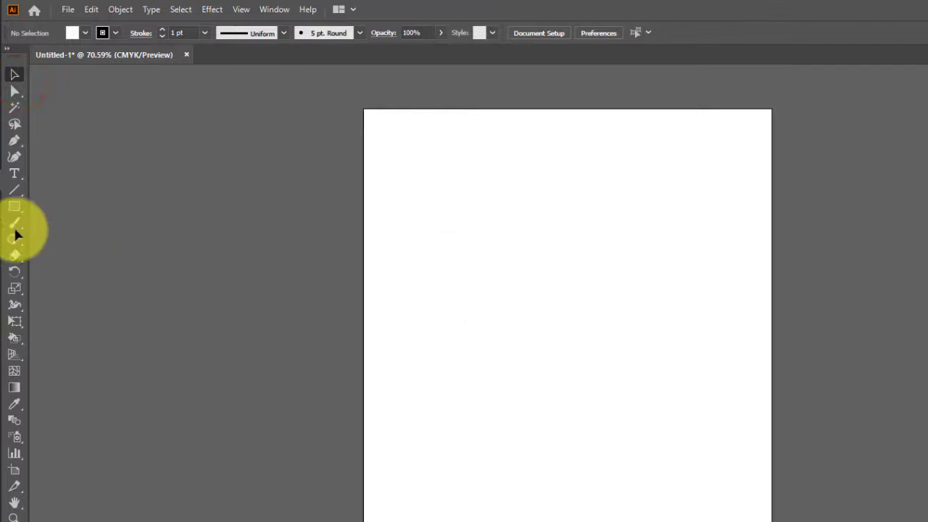
# Draw an orange rectangle about 72 by 54 mm and, below it, a separate red-orange rectangle about 84 by 47 mm.
pyautogui.moveTo(47, 209)
pyautogui.click(15, 206)
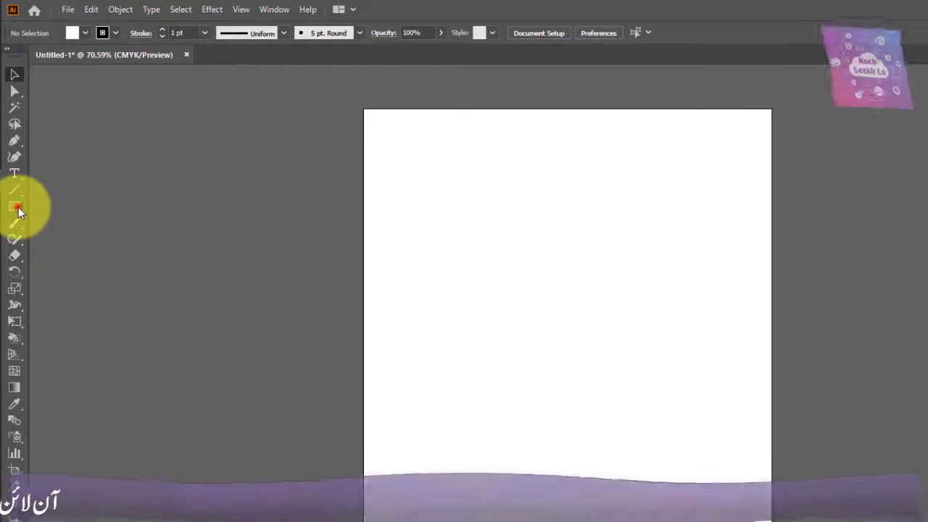
pyautogui.moveTo(424, 206); pyautogui.dragTo(564, 309)
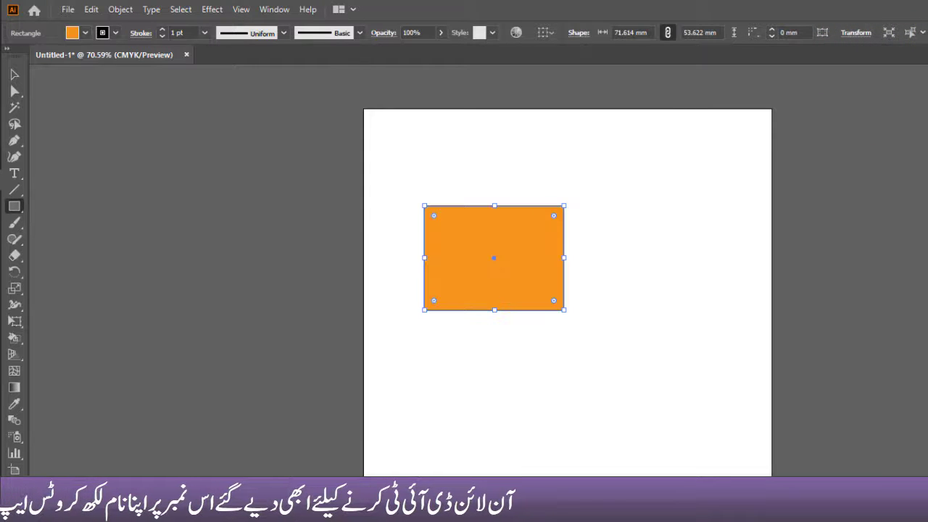
pyautogui.moveTo(488, 358); pyautogui.dragTo(651, 447)
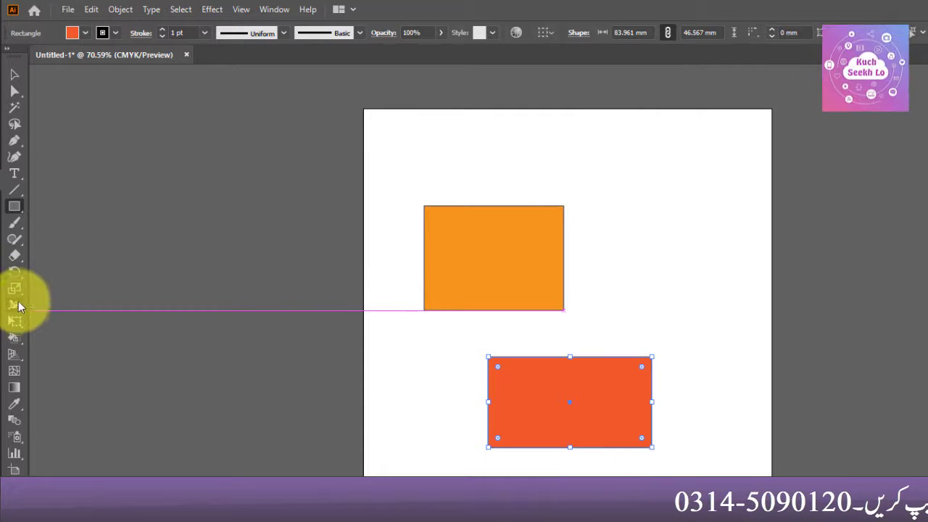
# Make the lower red-orange rectangle a Live Paint group with the Live Paint Bucket, also trying the bucket on the orange rectangle.
pyautogui.click(16, 321)
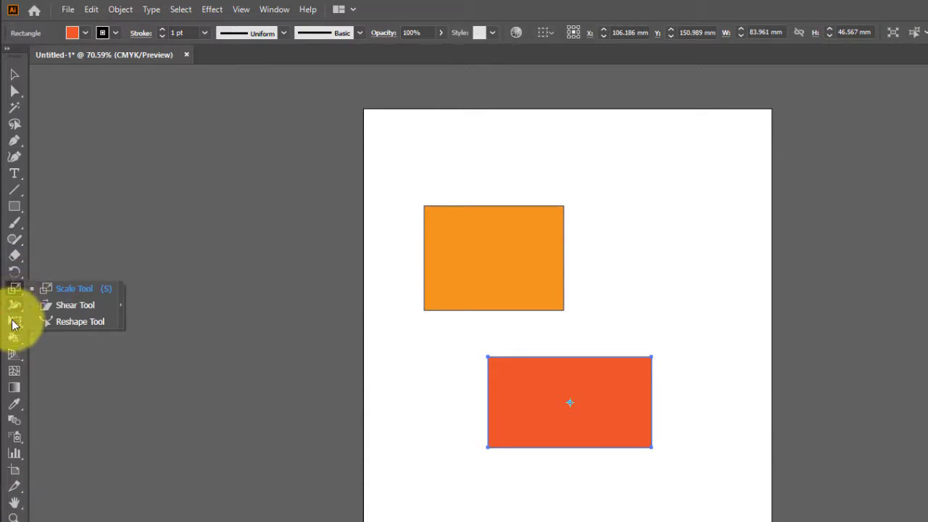
pyautogui.click(16, 335)
pyautogui.click(100, 354)
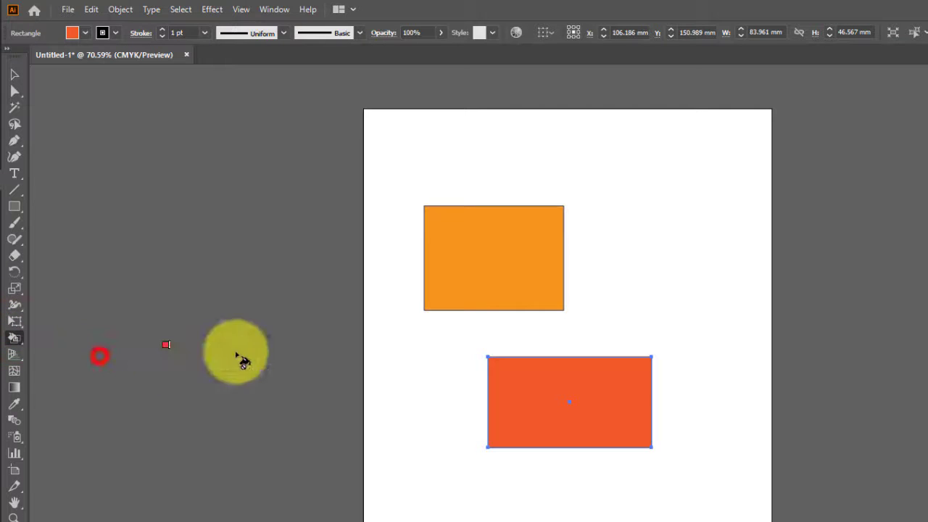
pyautogui.click(500, 292)
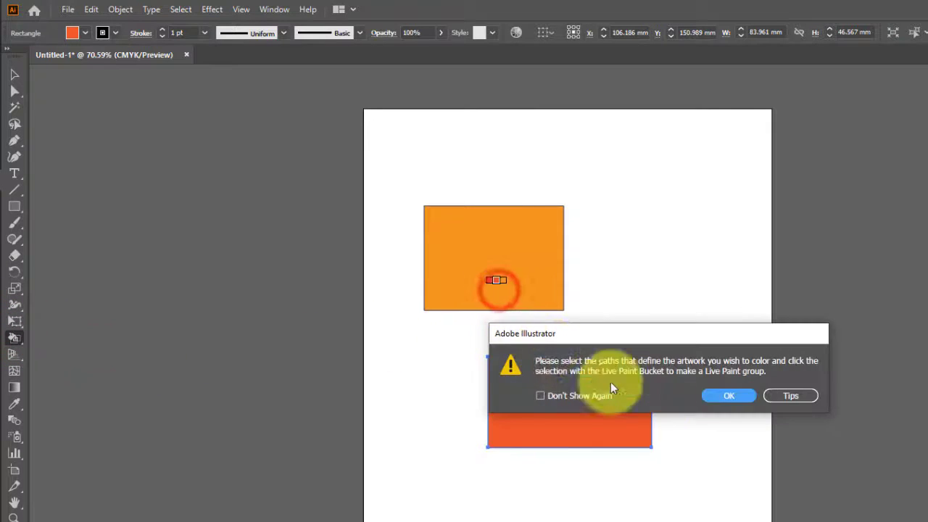
pyautogui.click(729, 398)
pyautogui.click(574, 412)
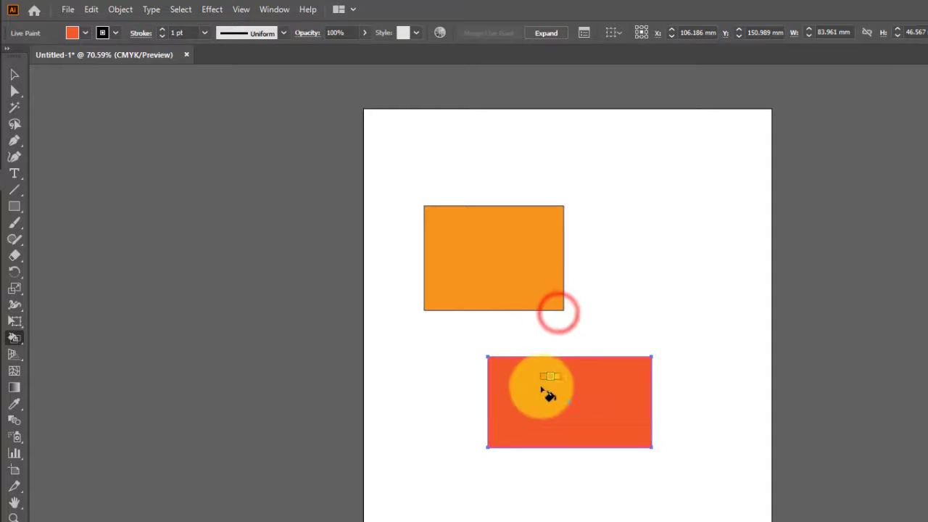
pyautogui.click(594, 416)
pyautogui.click(471, 283)
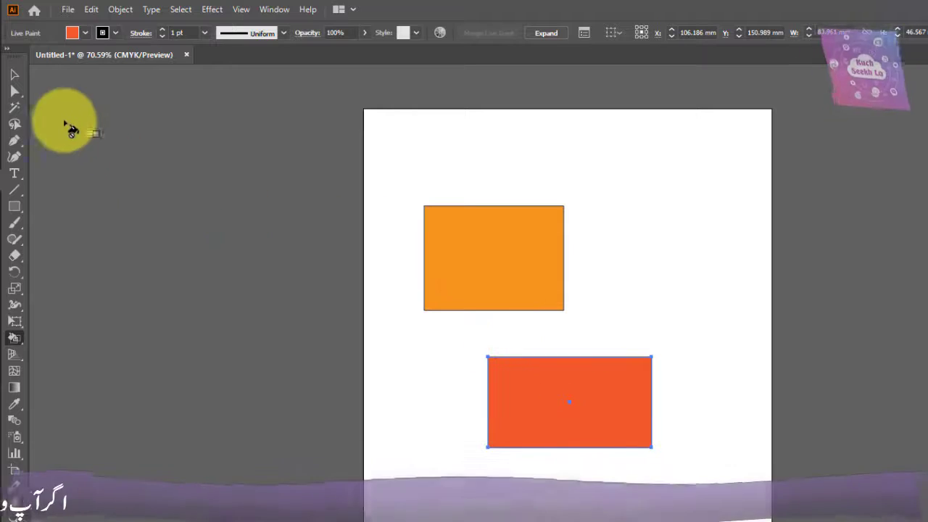
# Pick up the upper rectangle's orange fill and apply it to the lower rectangle with the Live Paint Bucket.
pyautogui.click(16, 75)
pyautogui.click(551, 290)
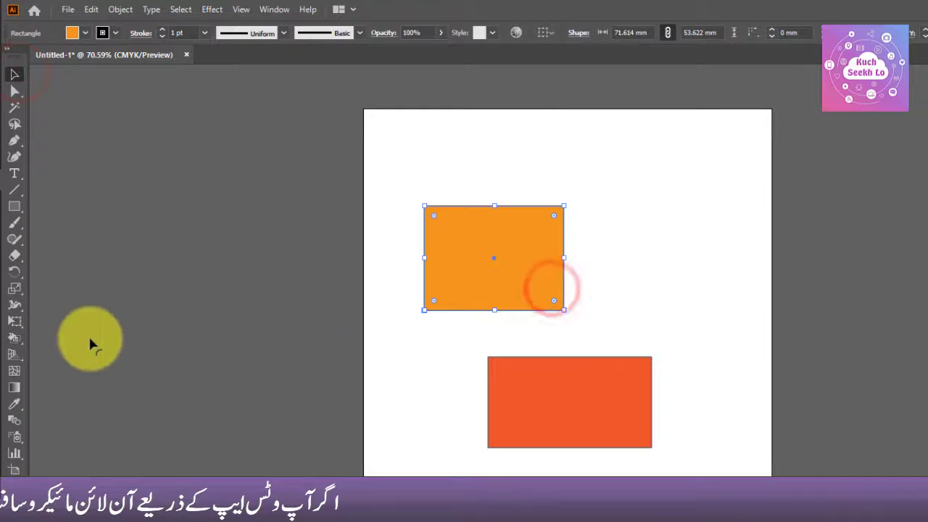
pyautogui.click(15, 336)
pyautogui.click(540, 403)
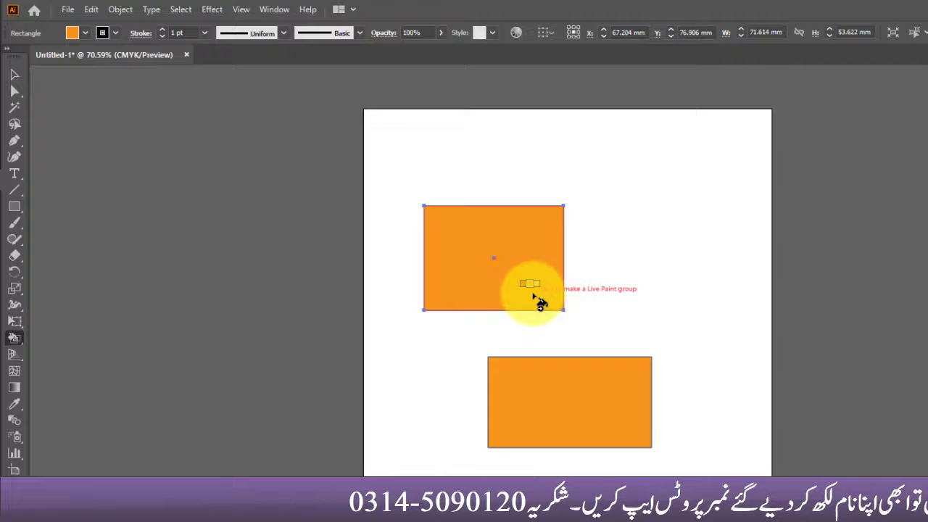
# Select the lower rectangle's face with the Live Paint Selection tool and recolour it crimson red.
pyautogui.click(17, 343)
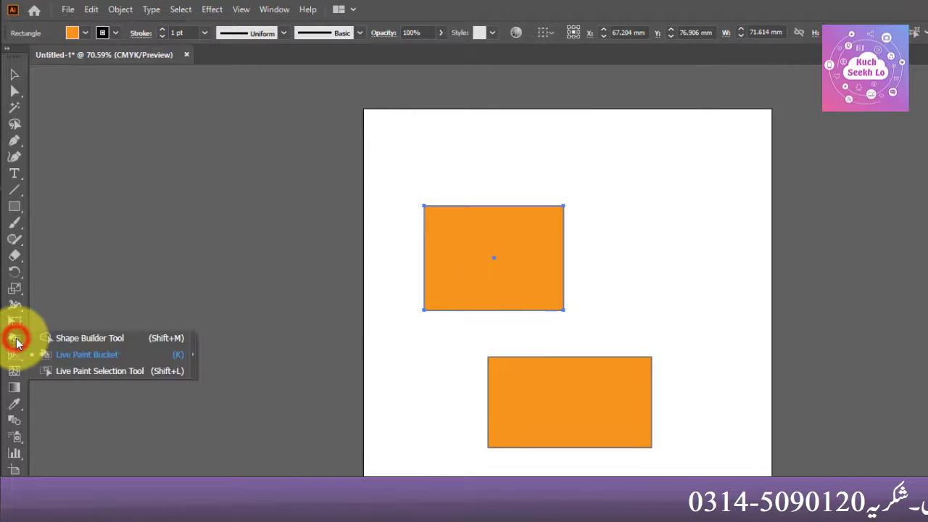
pyautogui.click(147, 372)
pyautogui.click(537, 413)
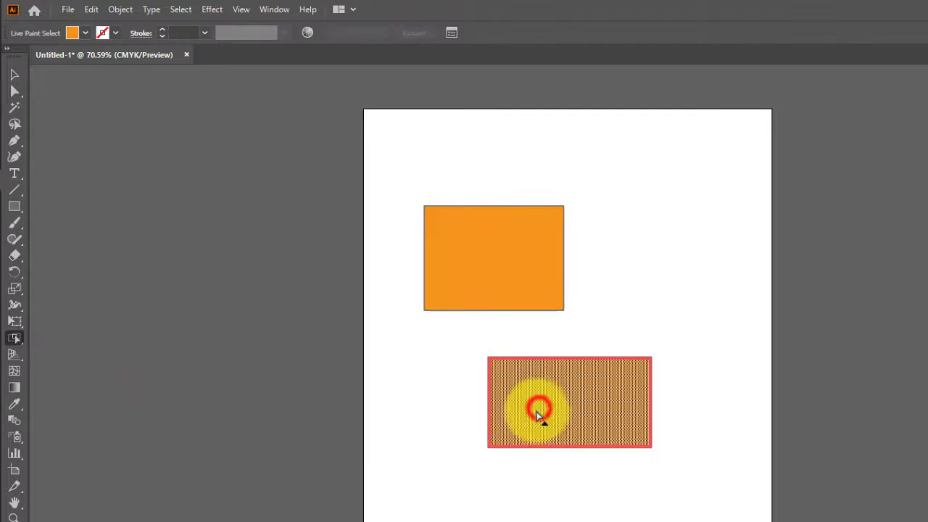
pyautogui.click(488, 275)
pyautogui.click(552, 395)
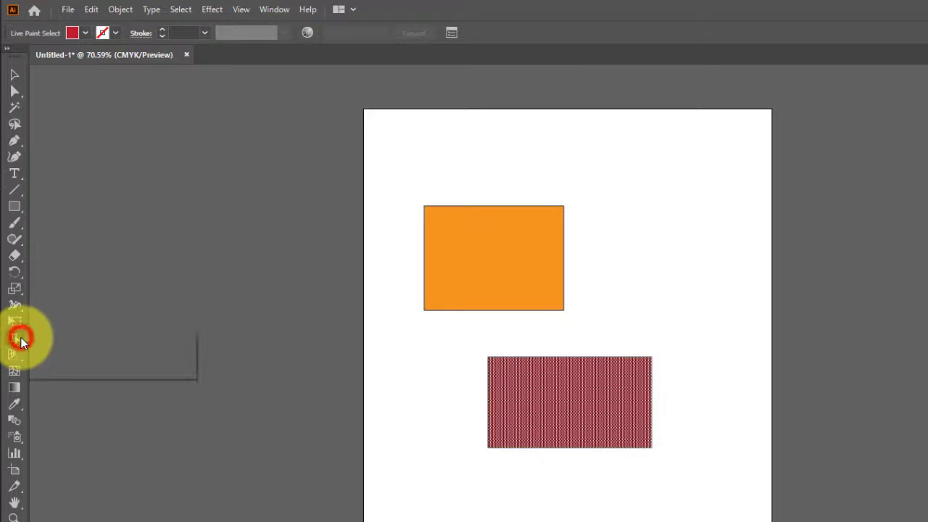
# Try to select the upper orange rectangle with the Live Paint Selection tool, and reselect the lower rectangle's face.
pyautogui.click(97, 370)
pyautogui.click(582, 388)
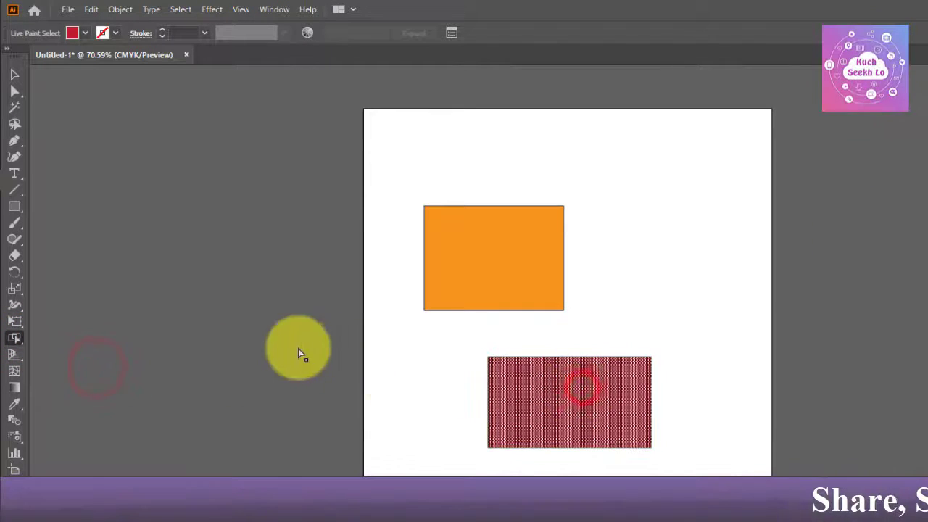
pyautogui.click(516, 311)
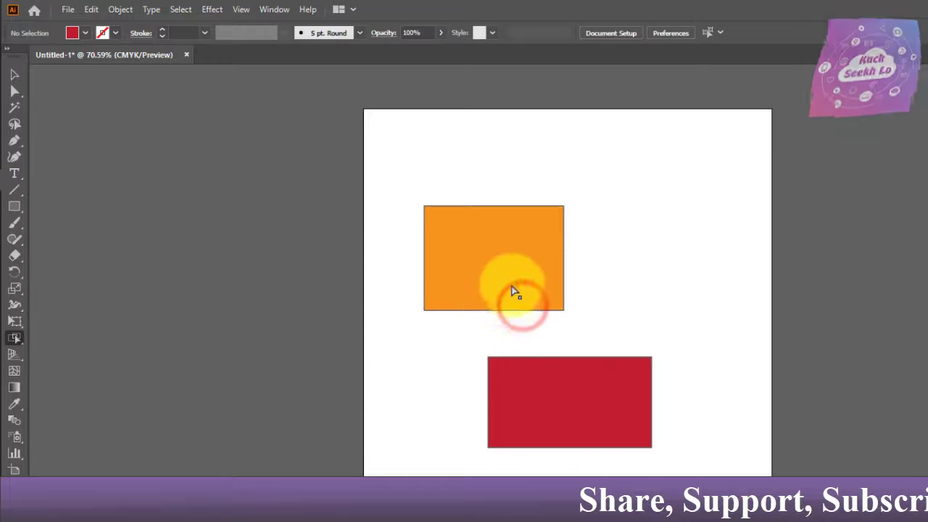
pyautogui.click(515, 281)
pyautogui.click(619, 398)
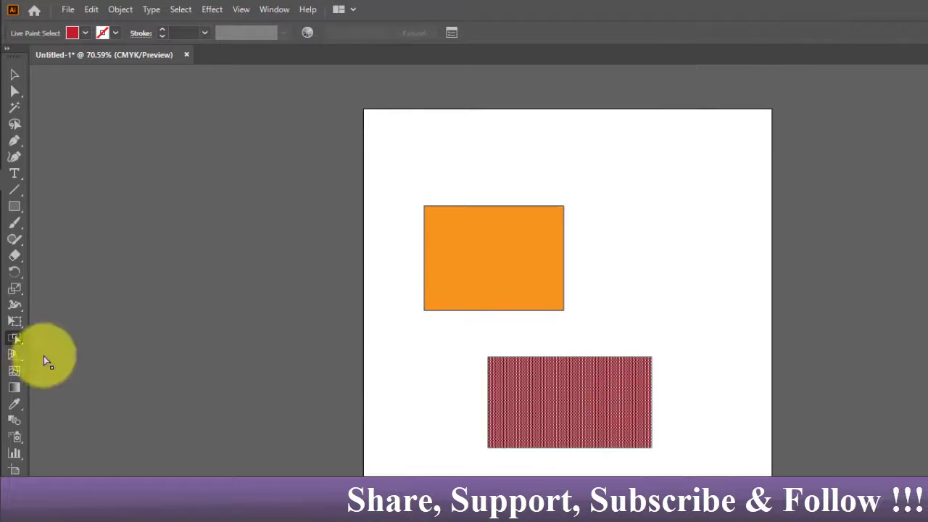
# Try the Live Paint Bucket with the crimson fill on the upper orange rectangle and on the lower rectangle.
pyautogui.click(21, 340)
pyautogui.click(70, 355)
pyautogui.click(481, 282)
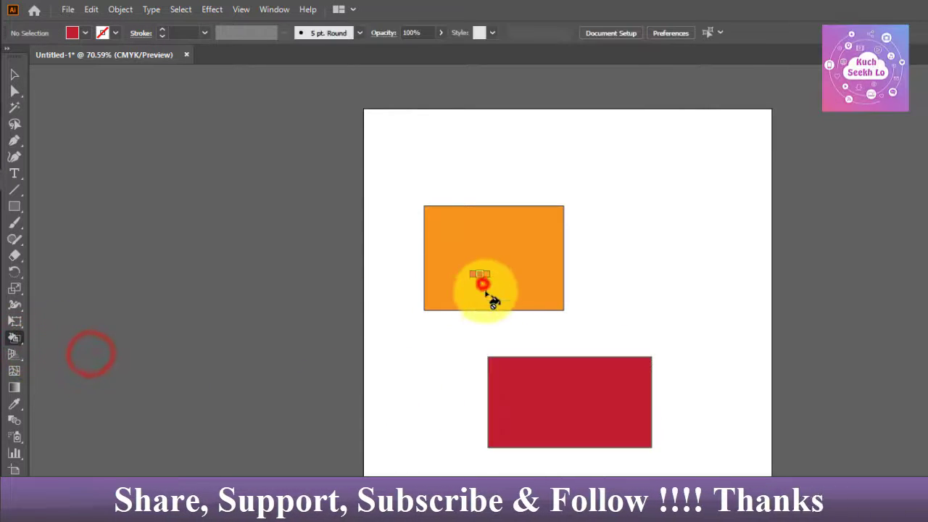
pyautogui.click(514, 296)
pyautogui.click(566, 396)
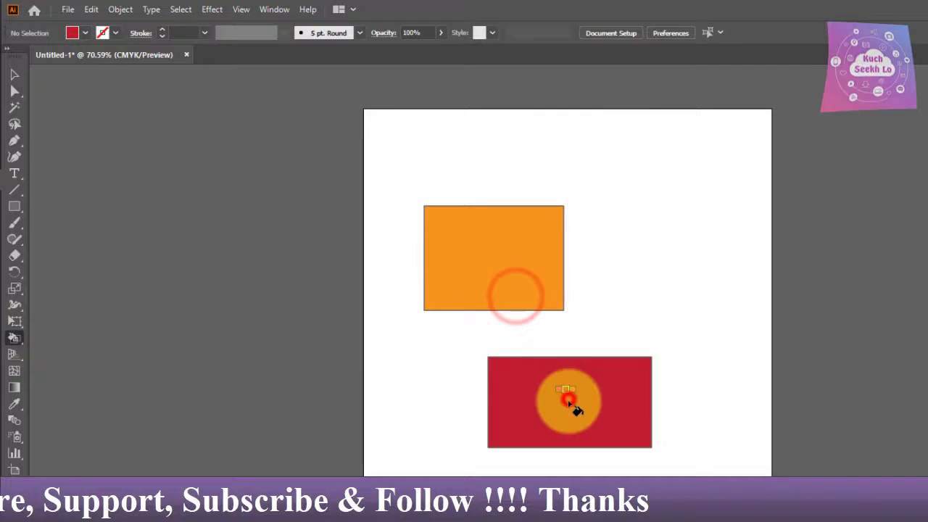
pyautogui.click(546, 317)
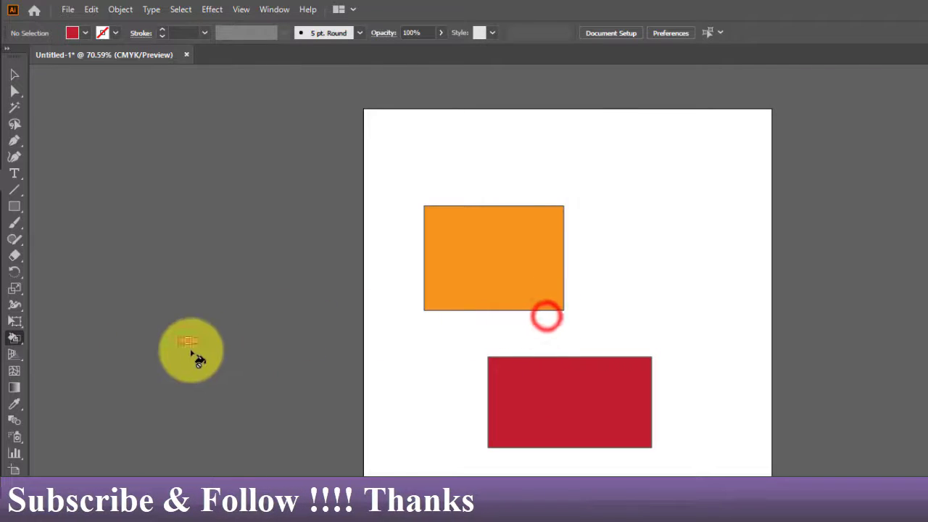
# Recolour the lower rectangle's face orange using the Live Paint Selection tool.
pyautogui.click(21, 340)
pyautogui.click(82, 371)
pyautogui.click(522, 256)
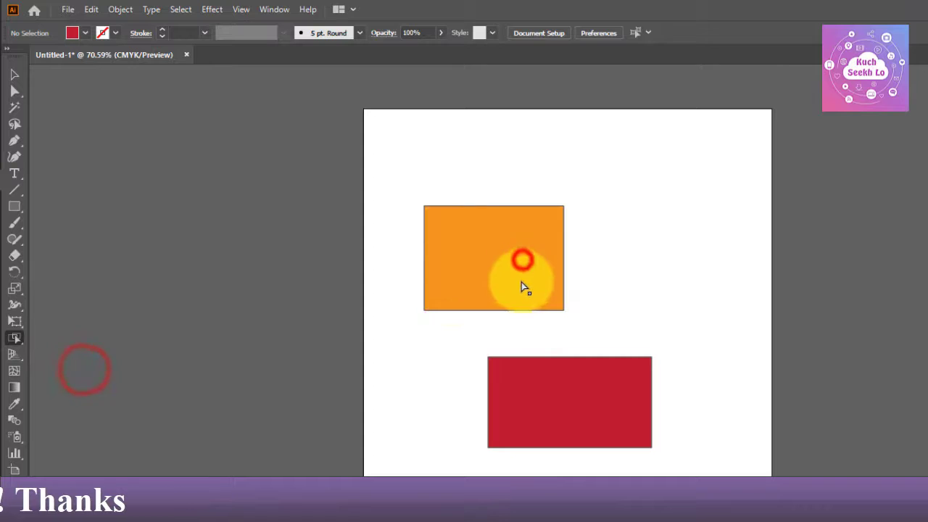
pyautogui.click(522, 296)
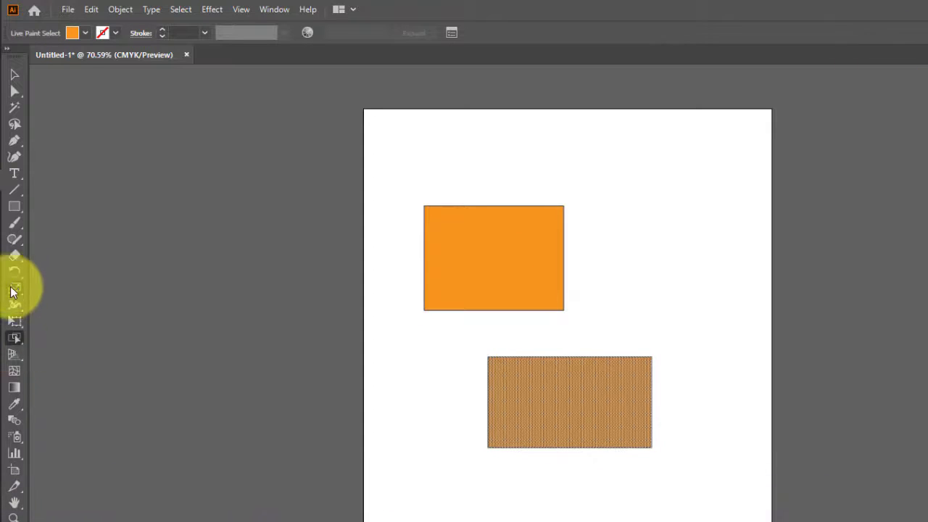
# Display the perspective grid over the artboard with the Perspective Grid tool, and return to the Selection tool.
pyautogui.click(19, 340)
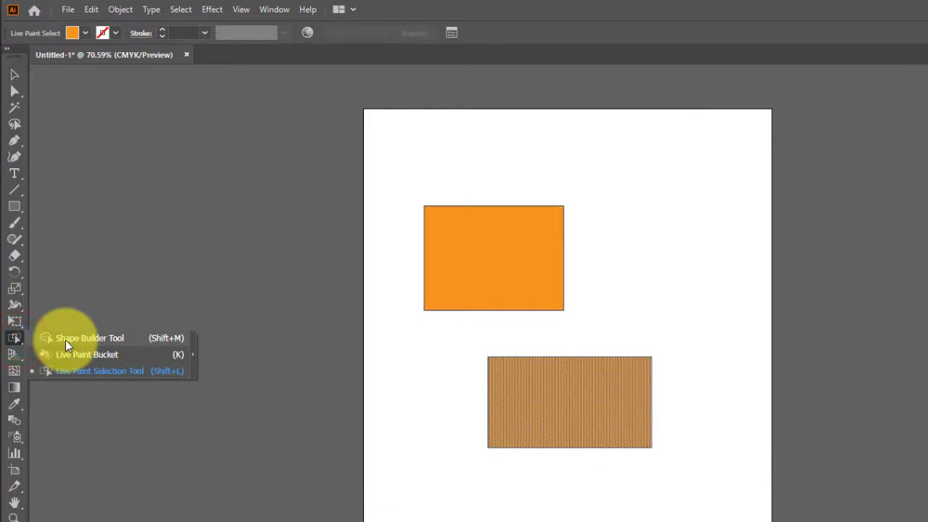
pyautogui.click(65, 340)
pyautogui.click(18, 355)
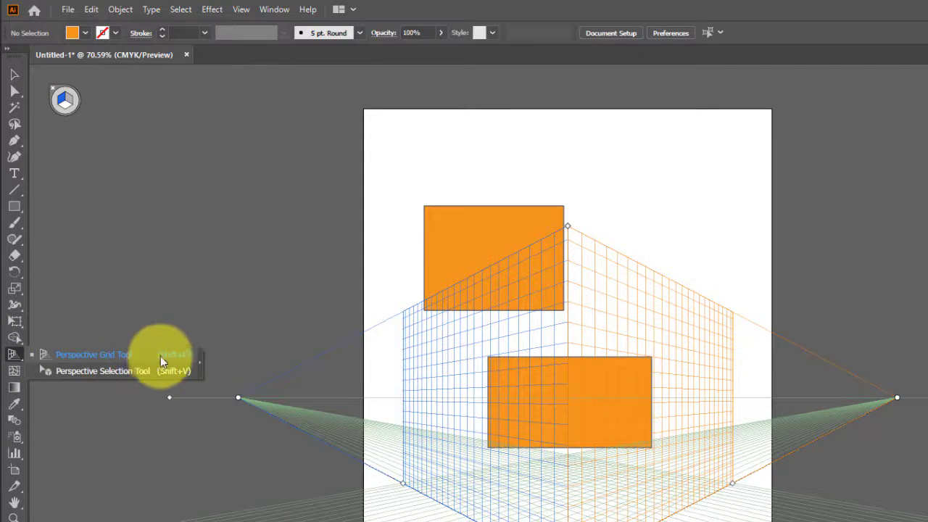
pyautogui.click(16, 75)
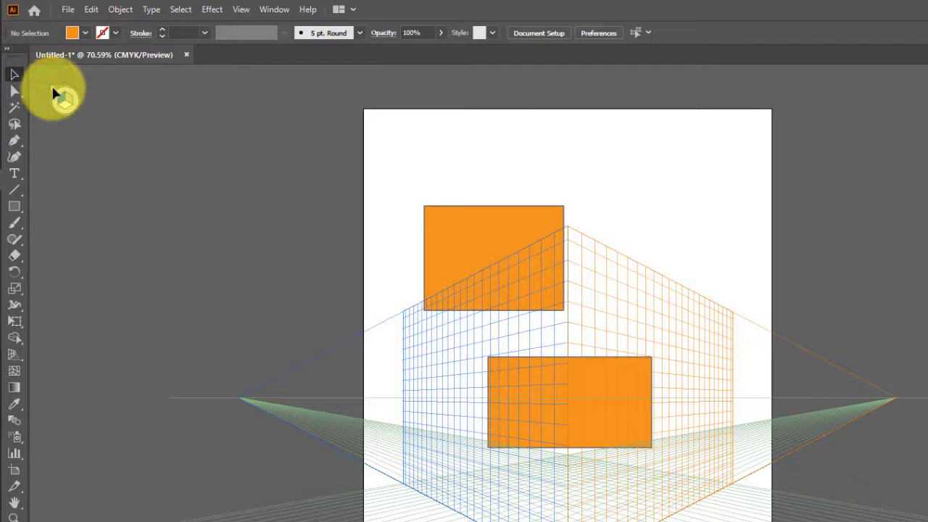
# Hide the perspective grid so that only the two orange rectangles remain on the artboard.
pyautogui.click(356, 334)
pyautogui.click(397, 360)
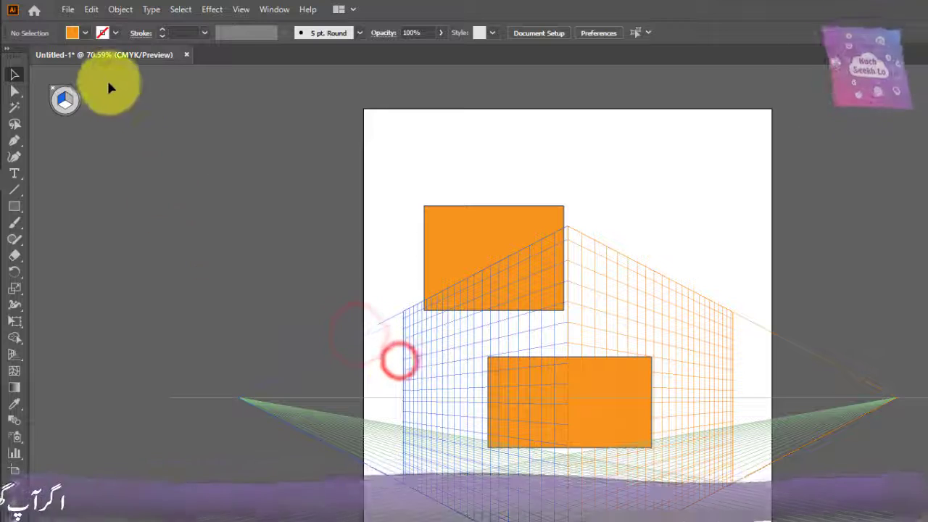
pyautogui.click(67, 99)
pyautogui.click(15, 76)
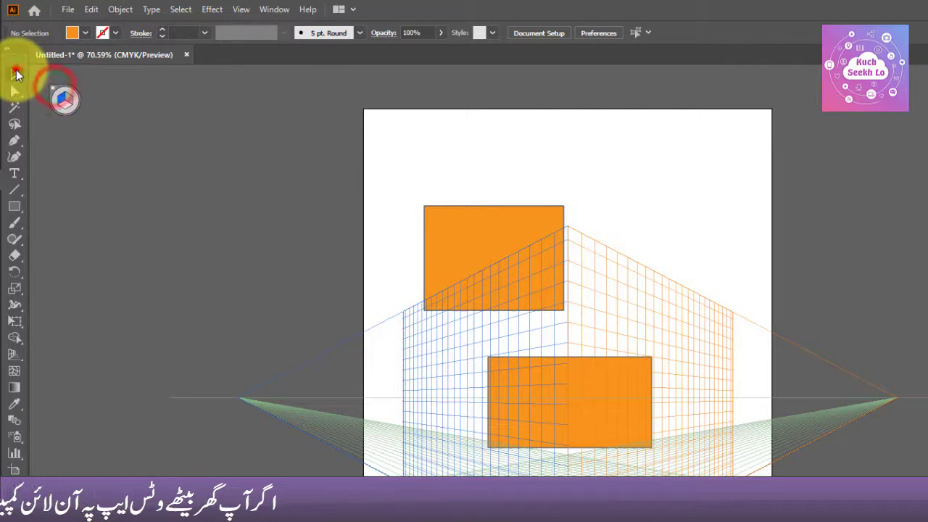
pyautogui.click(135, 181)
pyautogui.hotkey('ctrl', 'shift', 'i')
# Delete both orange rectangles from the artboard.
pyautogui.click(488, 265)
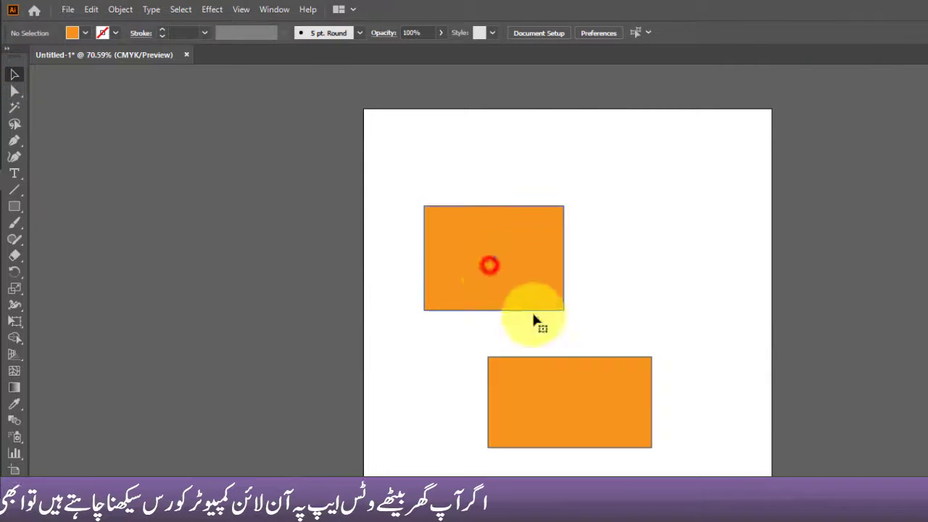
pyautogui.press('Delete')
pyautogui.click(570, 387)
pyautogui.press('Delete')
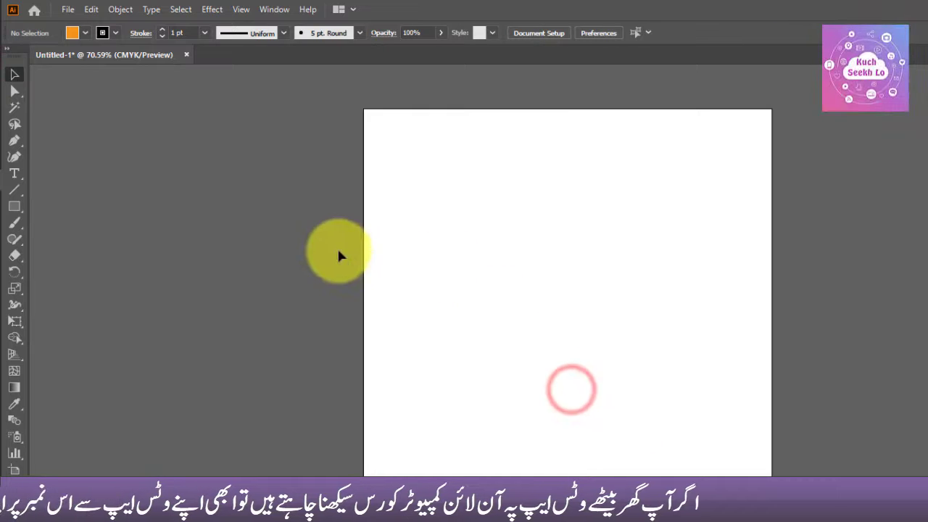
# Display the perspective grid and draw a rectangle about 390 by 330 pt on its left plane.
pyautogui.click(13, 355)
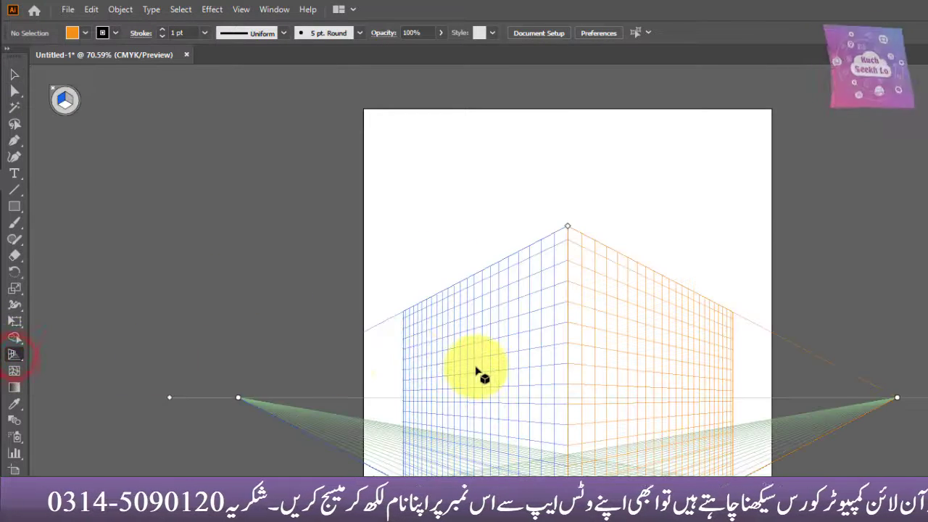
pyautogui.click(17, 207)
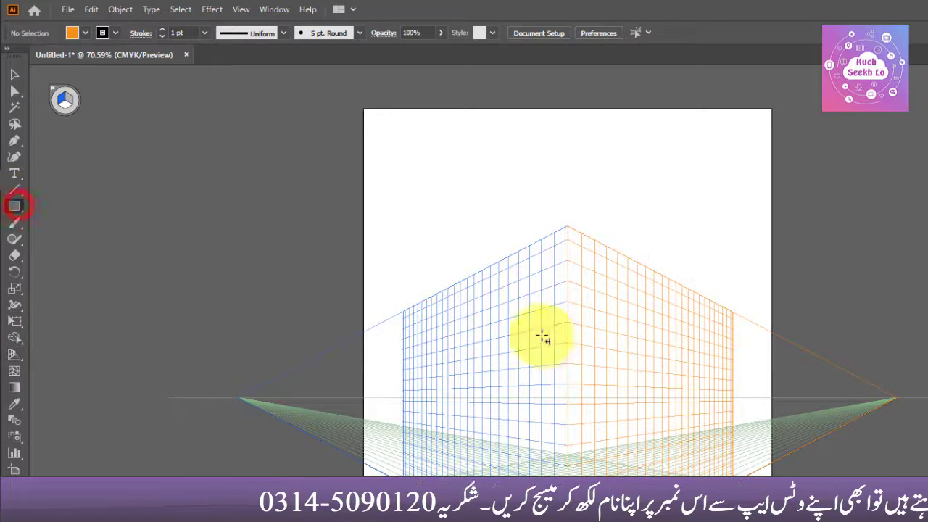
pyautogui.moveTo(435, 312); pyautogui.dragTo(516, 452)
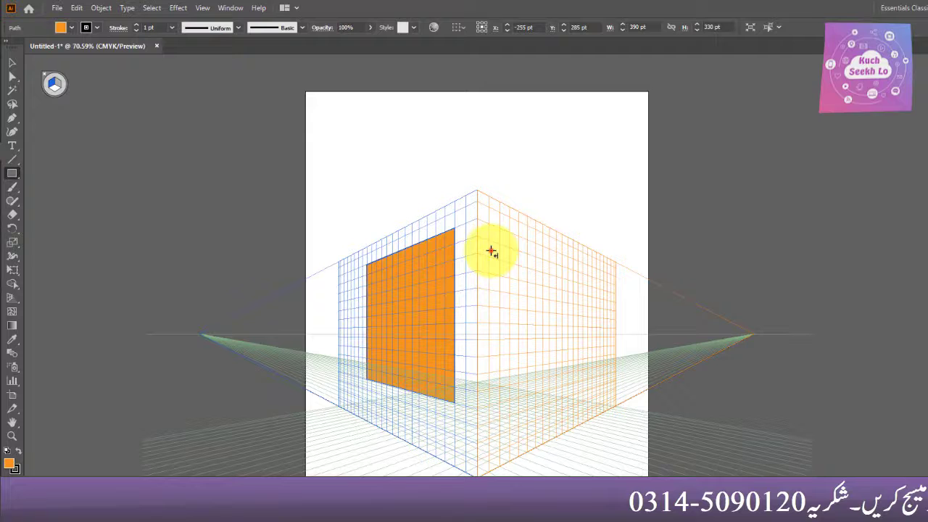
pyautogui.moveTo(491, 251); pyautogui.dragTo(588, 400)
pyautogui.moveTo(527, 371); pyautogui.dragTo(551, 378)
pyautogui.press('Delete')
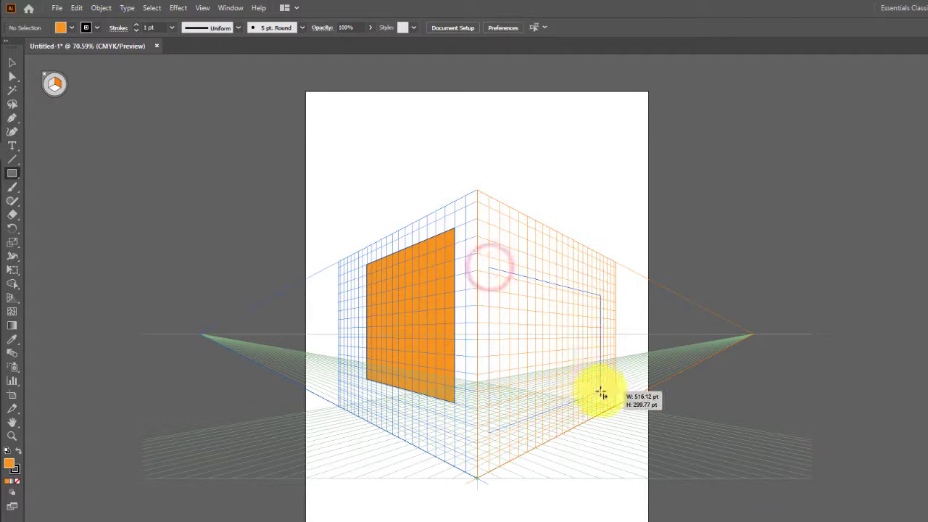
# Draw a rectangle about 516 by 300 pt on the grid's right plane, and two smaller rectangles on the ground plane.
pyautogui.moveTo(602, 392); pyautogui.dragTo(601, 392)
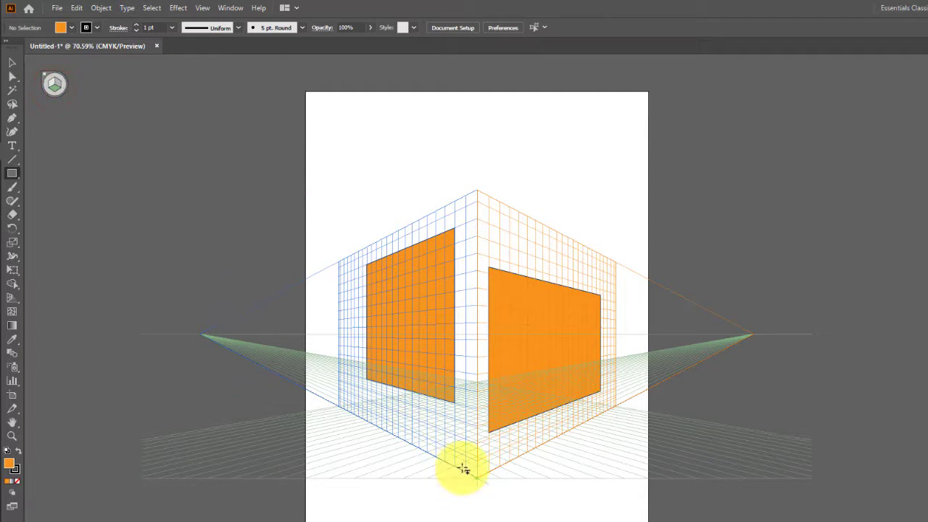
pyautogui.moveTo(529, 462); pyautogui.dragTo(586, 471)
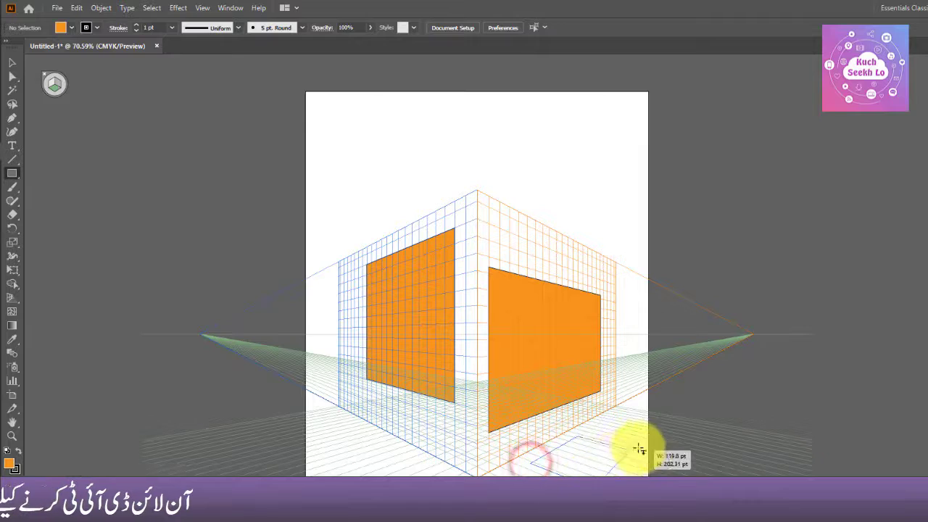
pyautogui.moveTo(662, 435); pyautogui.dragTo(659, 436)
pyautogui.moveTo(436, 426); pyautogui.dragTo(403, 449)
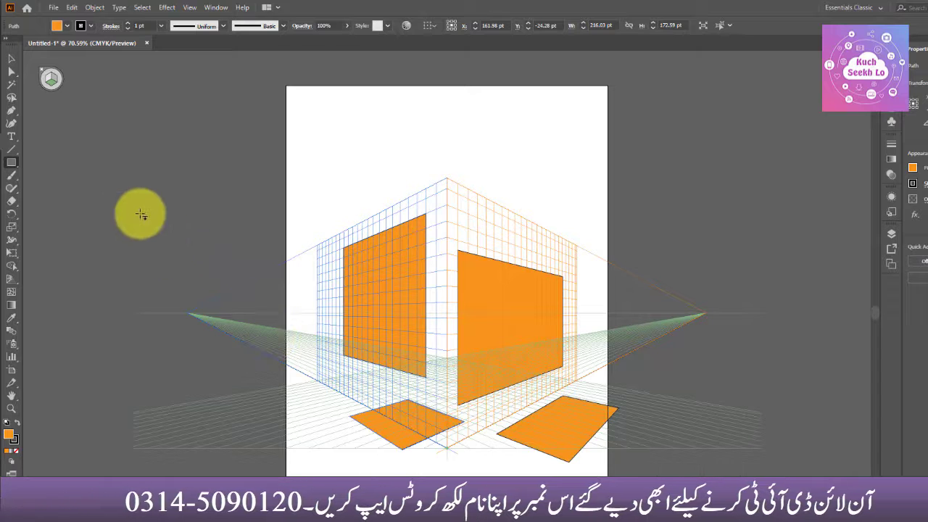
# Hide the perspective grid behind the four orange shapes with the Perspective Grid tool active.
pyautogui.click(11, 58)
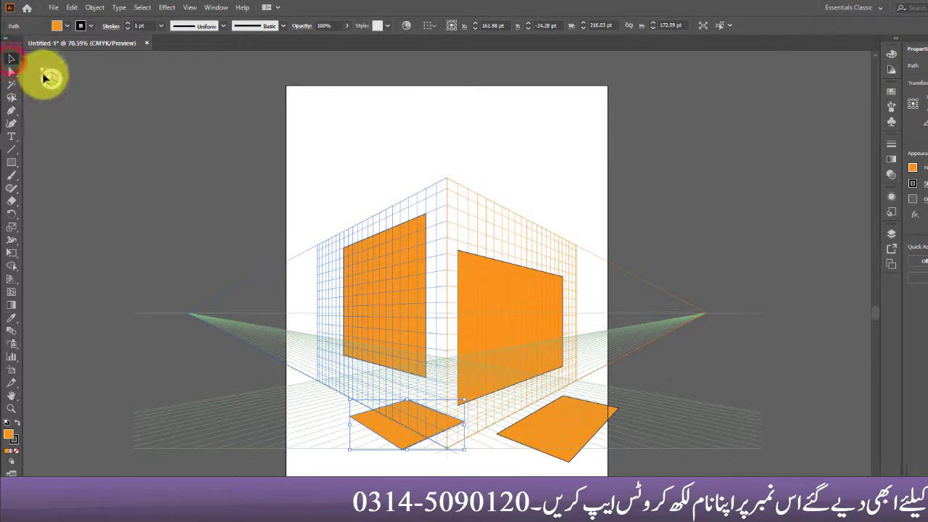
pyautogui.click(45, 75)
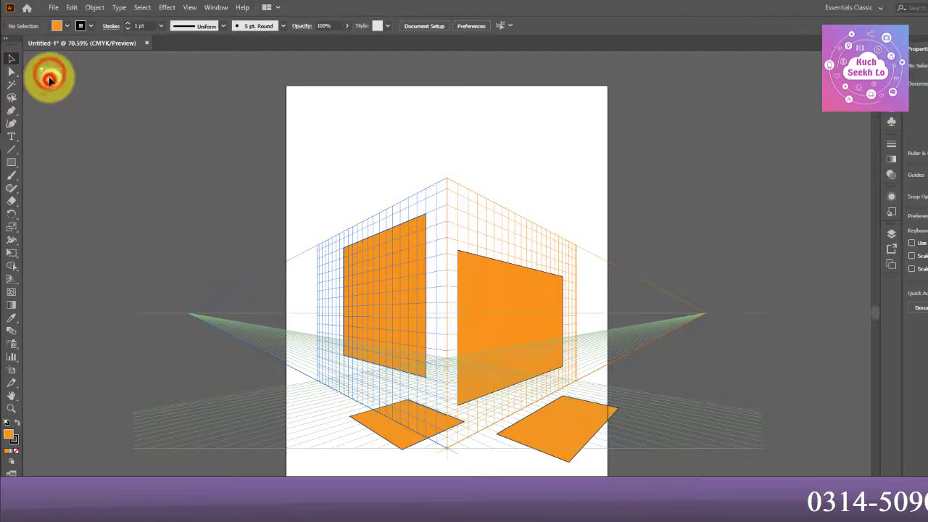
pyautogui.rightClick(42, 73)
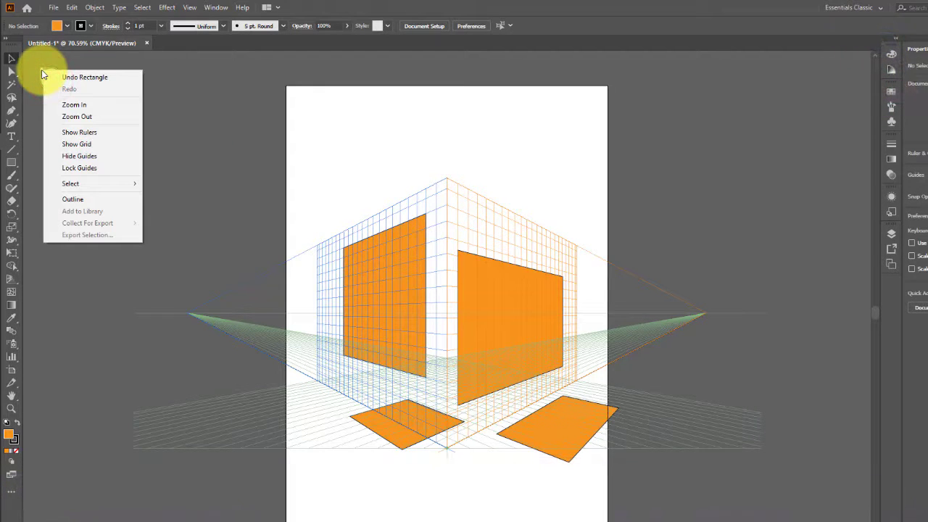
pyautogui.click(41, 72)
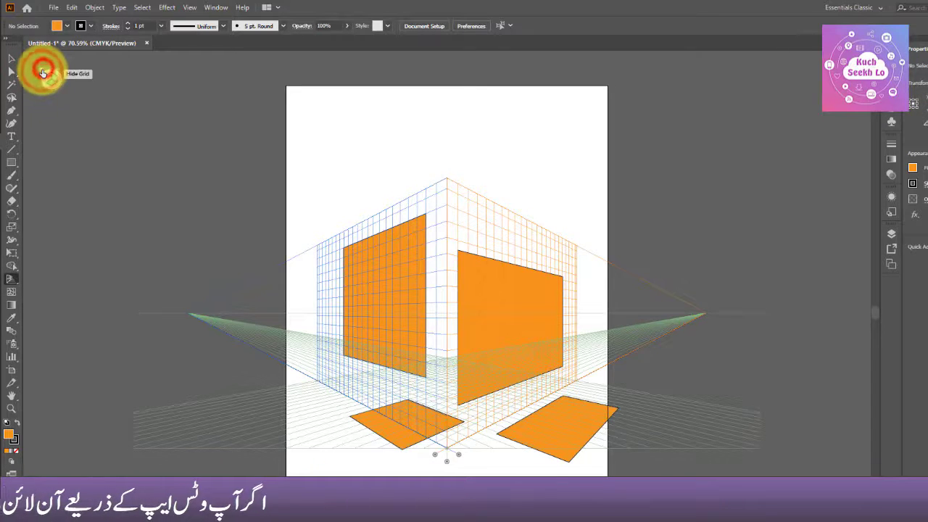
pyautogui.click(43, 73)
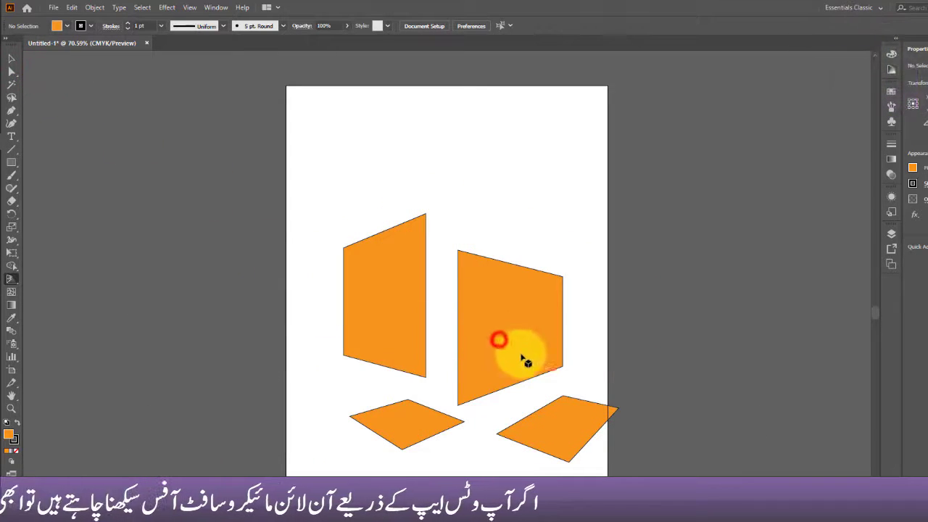
# Move the two wall shapes and the two floor shapes closer together with the Selection tool.
pyautogui.click(11, 60)
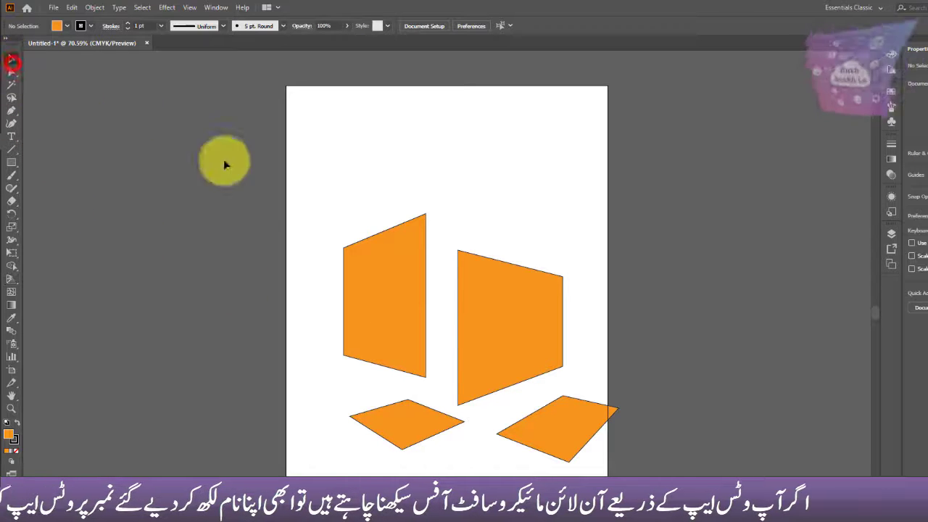
pyautogui.moveTo(493, 325); pyautogui.dragTo(468, 266)
pyautogui.moveTo(394, 297); pyautogui.dragTo(392, 269)
pyautogui.moveTo(555, 431); pyautogui.dragTo(486, 364)
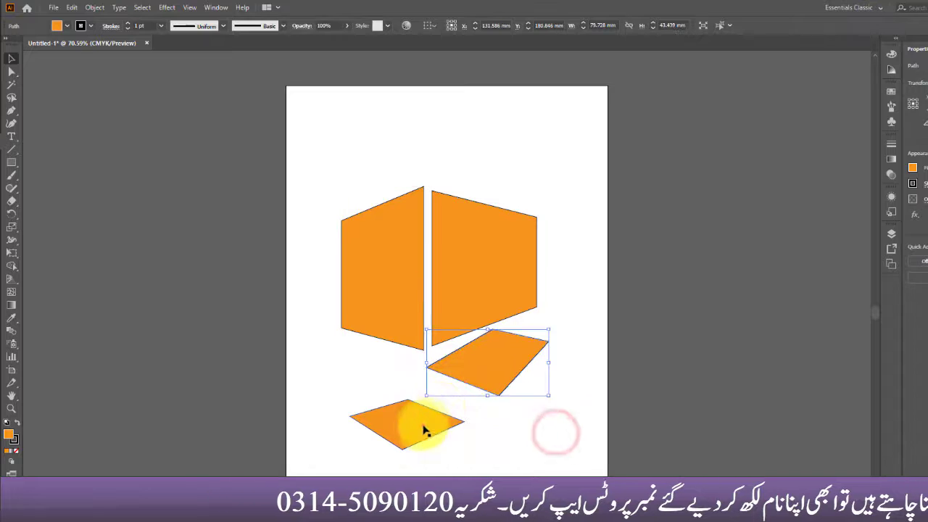
pyautogui.moveTo(425, 428); pyautogui.dragTo(398, 376)
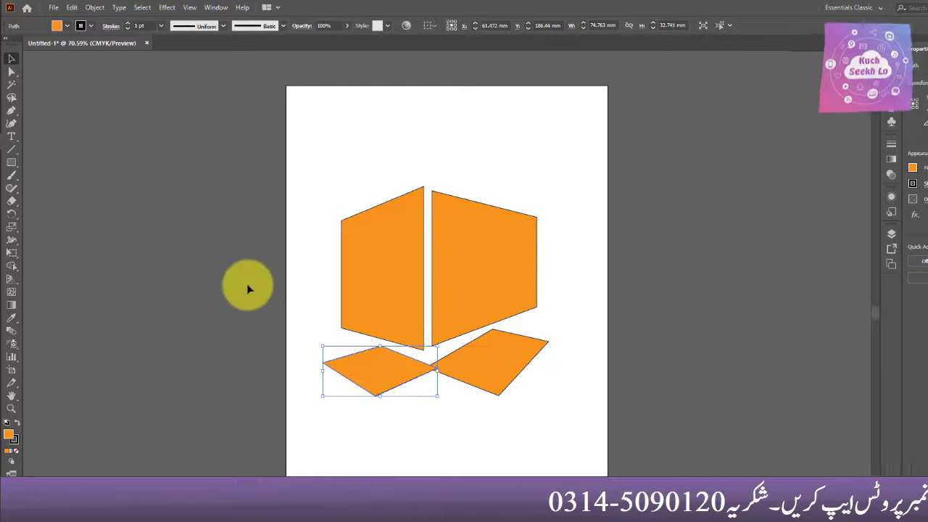
# Show the perspective grid, narrow the right wall shape to about 292 pt and move it down in perspective with the Perspective Selection tool.
pyautogui.click(12, 244)
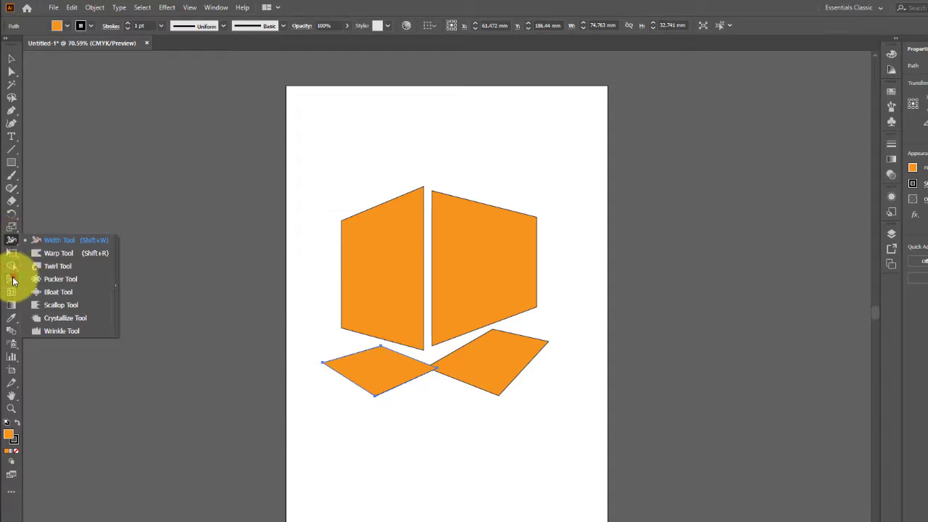
pyautogui.click(12, 280)
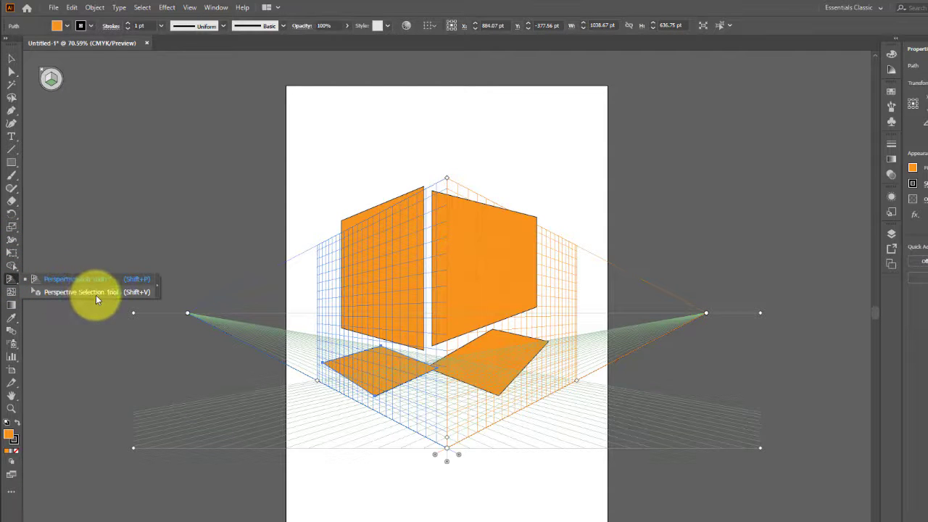
pyautogui.click(112, 292)
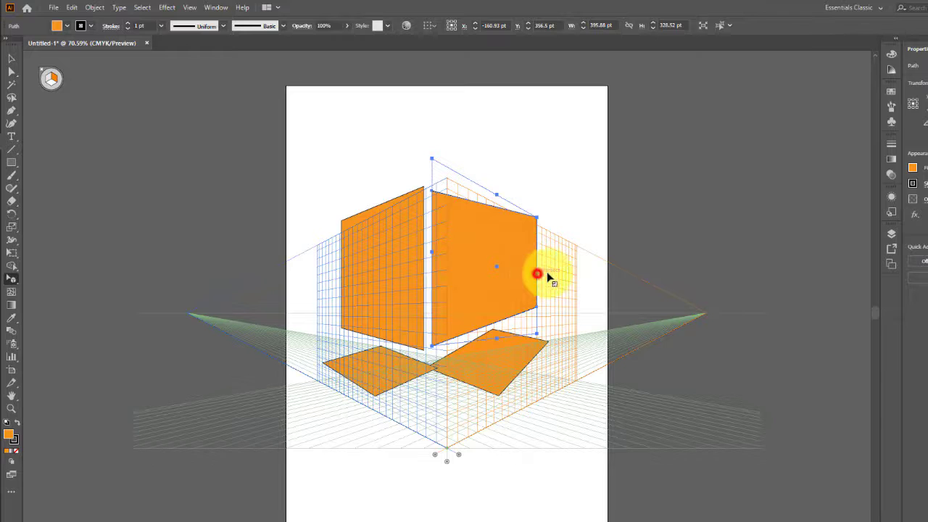
pyautogui.moveTo(548, 277); pyautogui.dragTo(517, 264)
pyautogui.moveTo(431, 190); pyautogui.dragTo(472, 297)
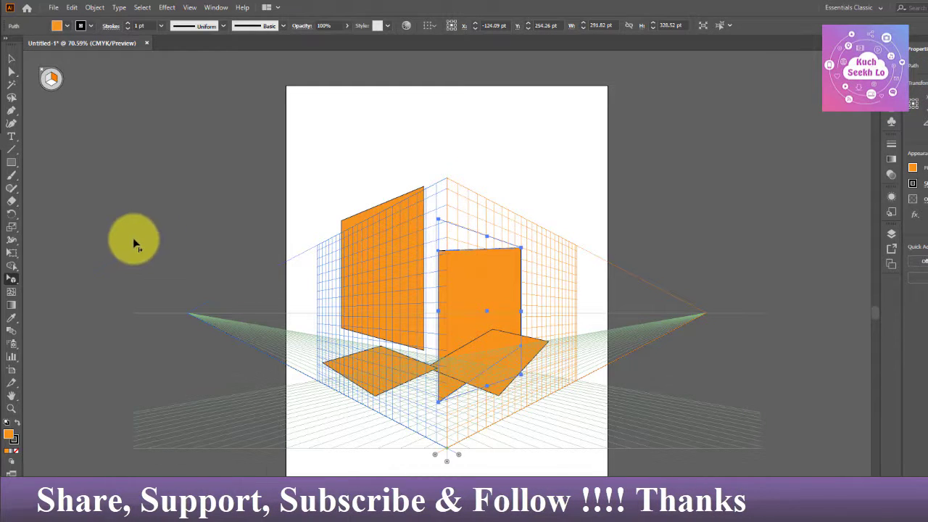
# Switch back to the Perspective Grid tool and hide the grid around the edited shapes.
pyautogui.moveTo(12, 278); pyautogui.dragTo(56, 275)
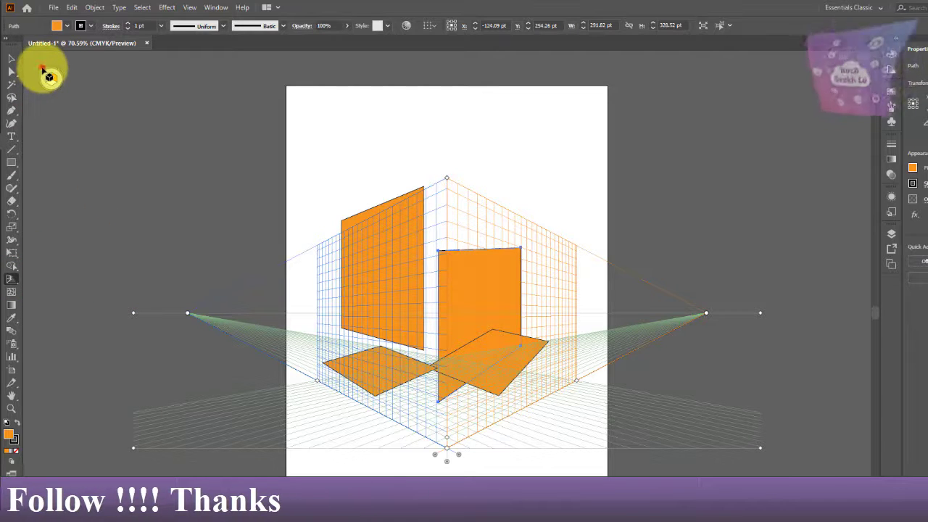
pyautogui.click(43, 76)
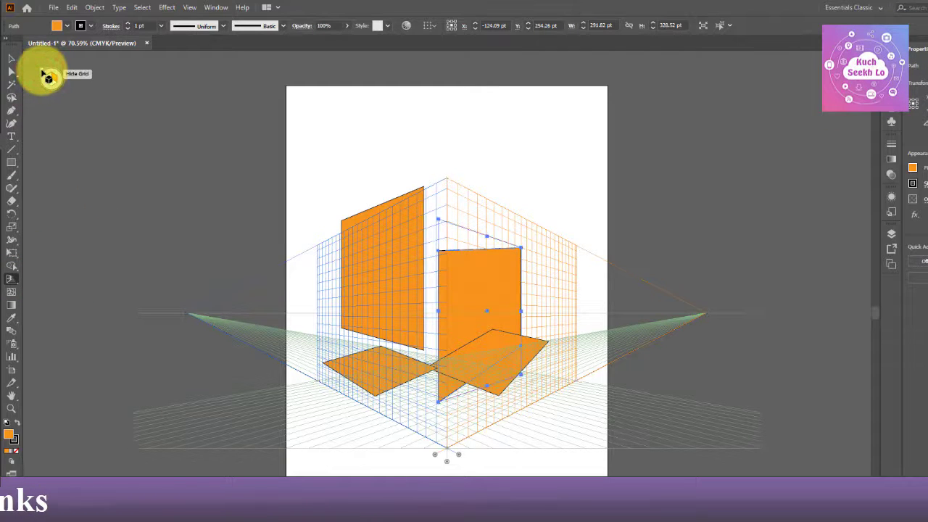
pyautogui.click(45, 75)
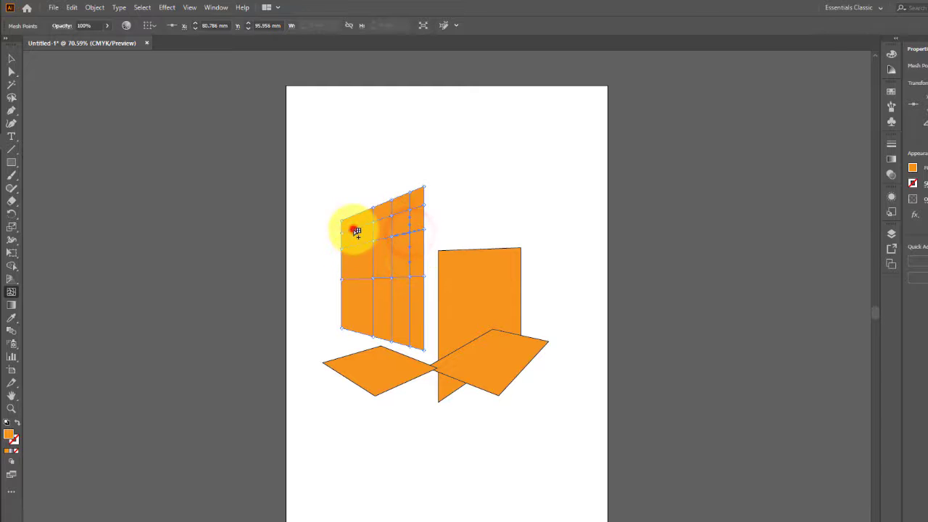
# Colour the mesh point near the upper-left corner of the left wall shape blue.
pyautogui.click(911, 168)
pyautogui.click(871, 211)
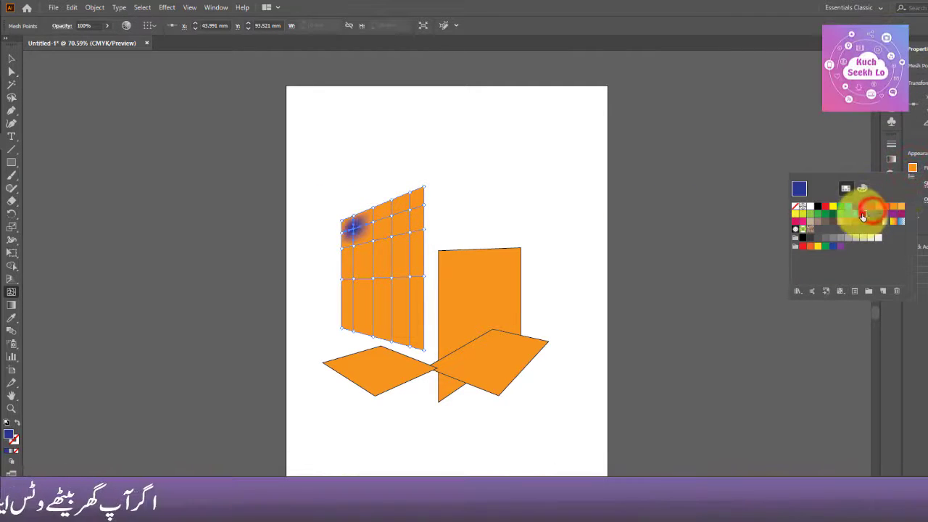
pyautogui.click(862, 214)
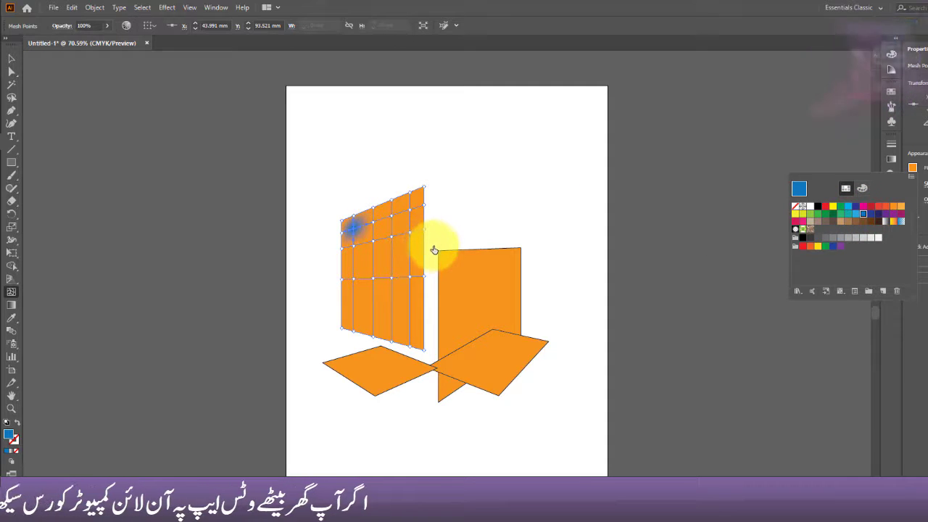
pyautogui.click(383, 240)
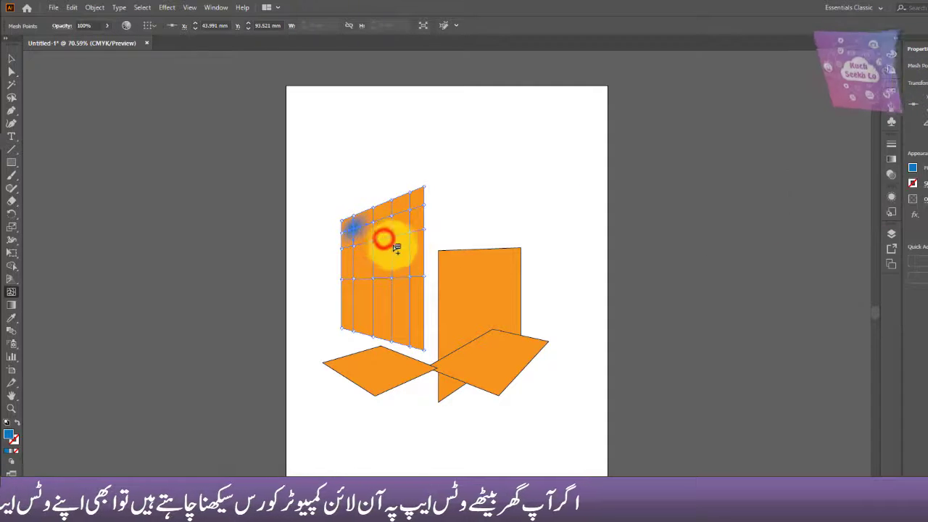
# Try to select individual mesh points on the left wall shape with the Selection tool, including in isolation mode, and leave isolation.
pyautogui.click(11, 58)
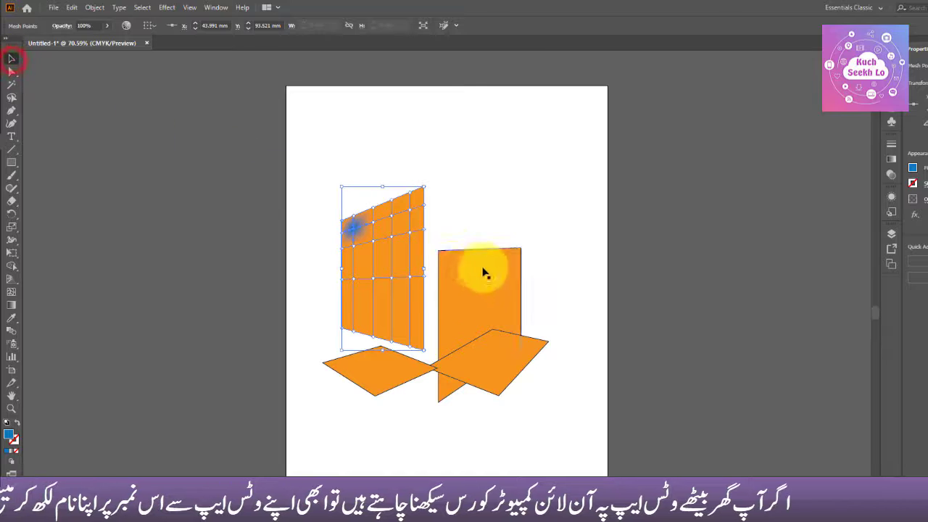
pyautogui.moveTo(444, 234); pyautogui.dragTo(385, 194)
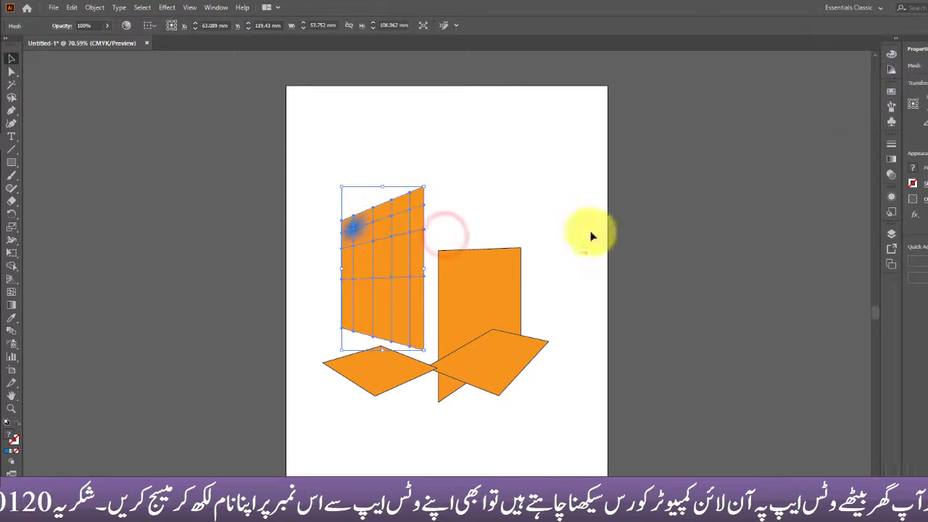
pyautogui.click(912, 198)
pyautogui.click(483, 207)
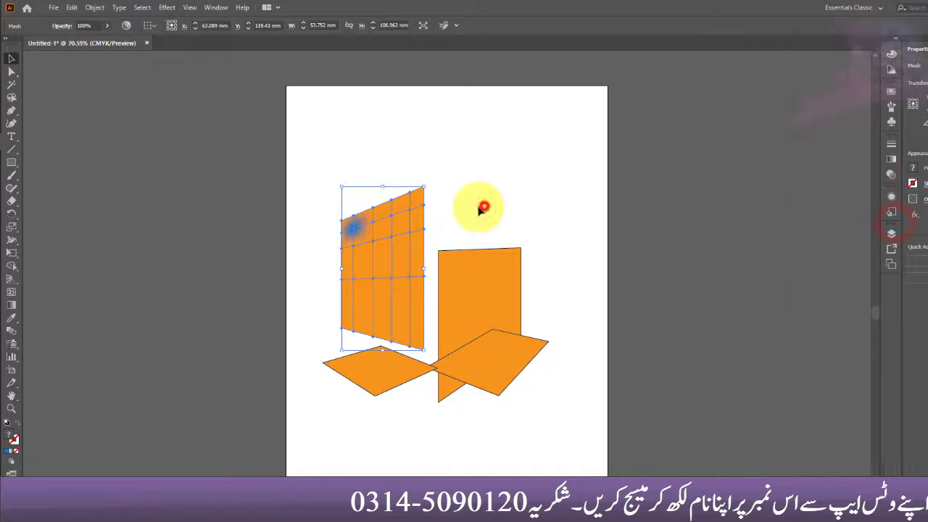
pyautogui.doubleClick(413, 210)
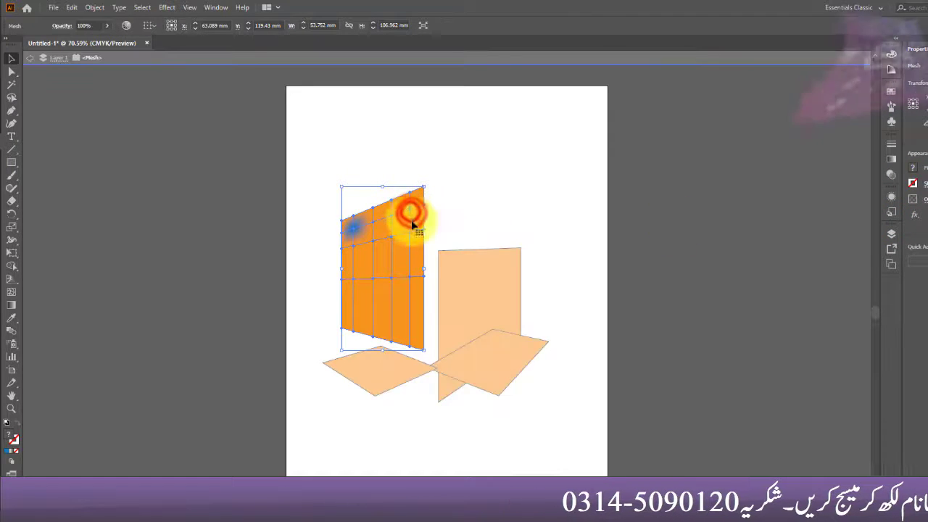
pyautogui.moveTo(435, 291); pyautogui.dragTo(393, 212)
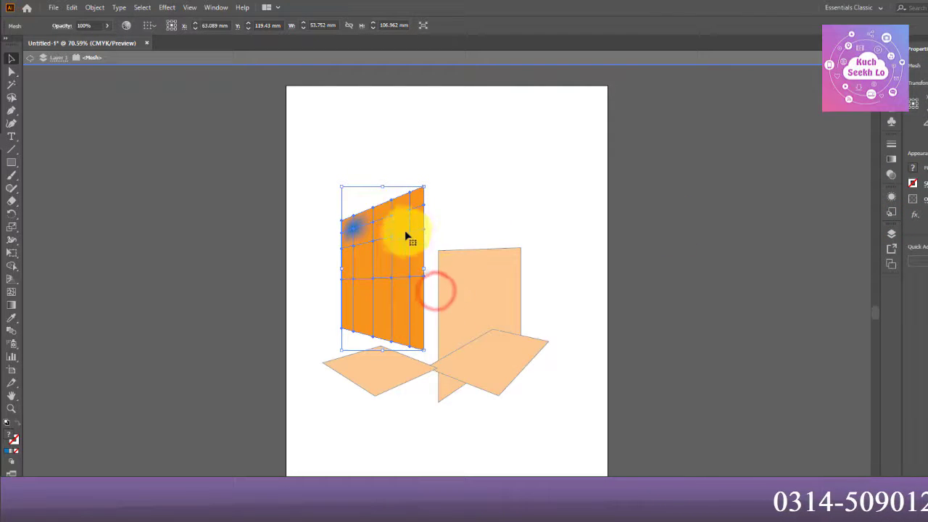
pyautogui.press('Escape')
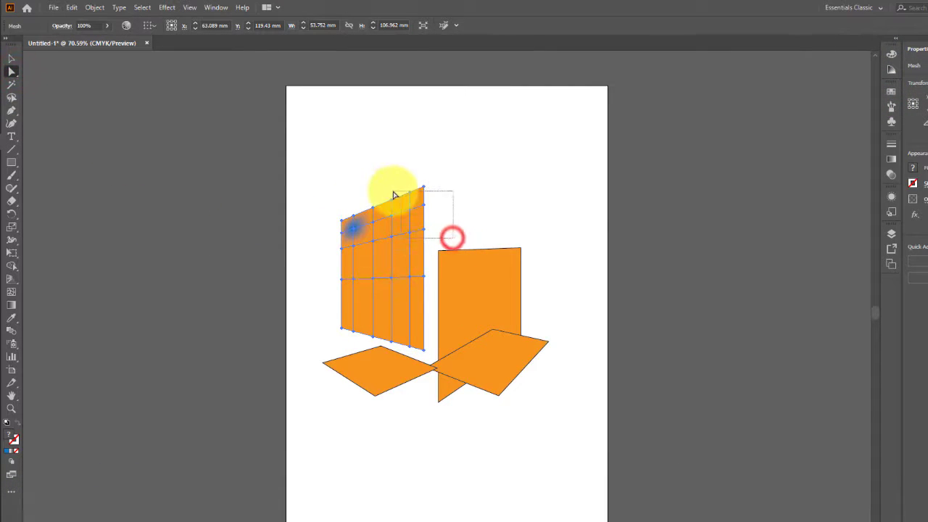
# Select the mesh points near the upper-right part of the left wall shape with the Direct Selection tool and colour them magenta.
pyautogui.click(408, 239)
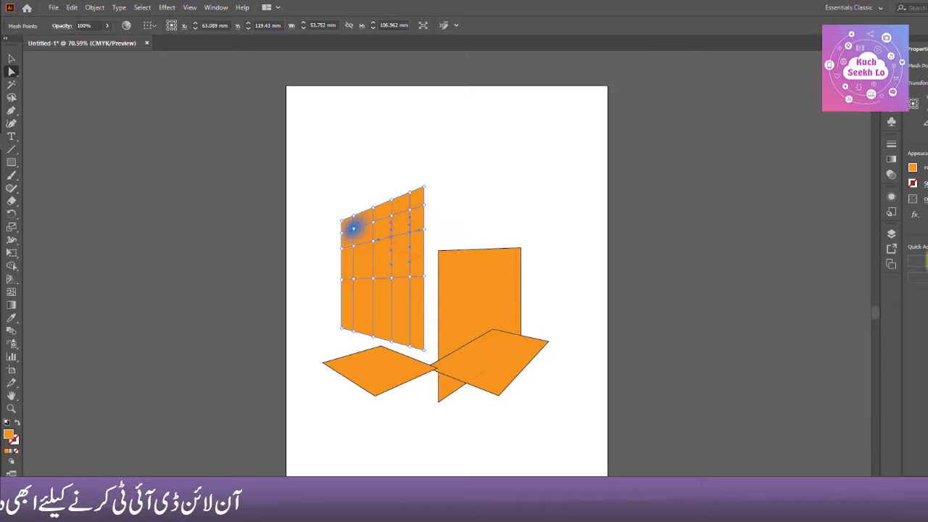
pyautogui.click(913, 168)
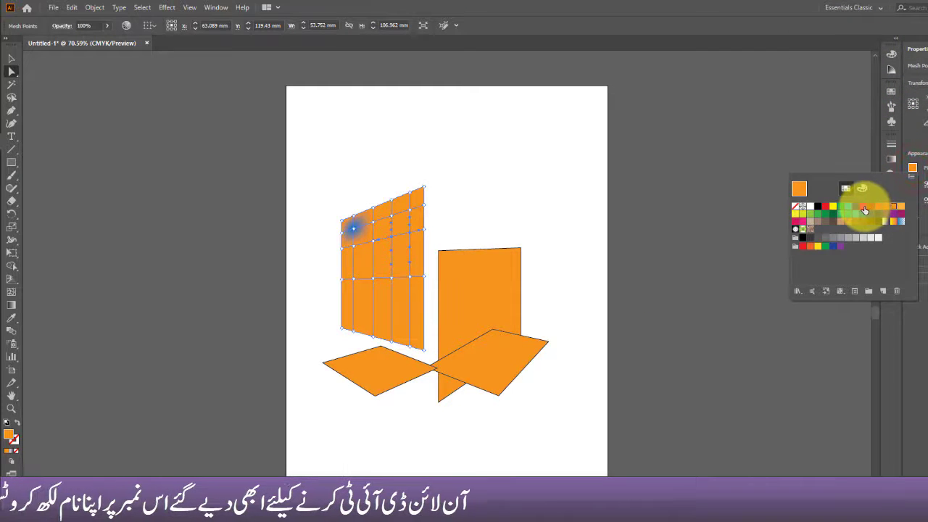
pyautogui.click(863, 209)
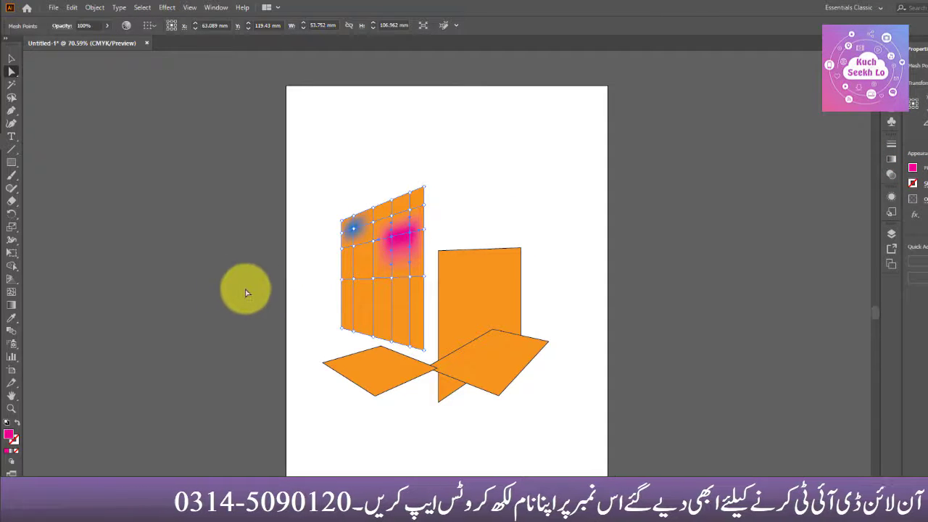
# Show the perspective grid again with the Perspective Grid tool and hide it around the shapes.
pyautogui.click(14, 282)
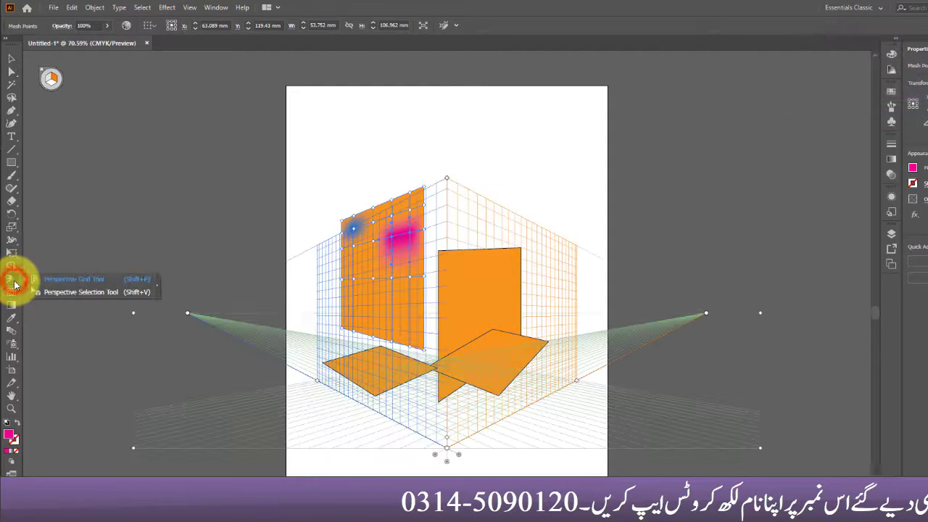
pyautogui.click(48, 280)
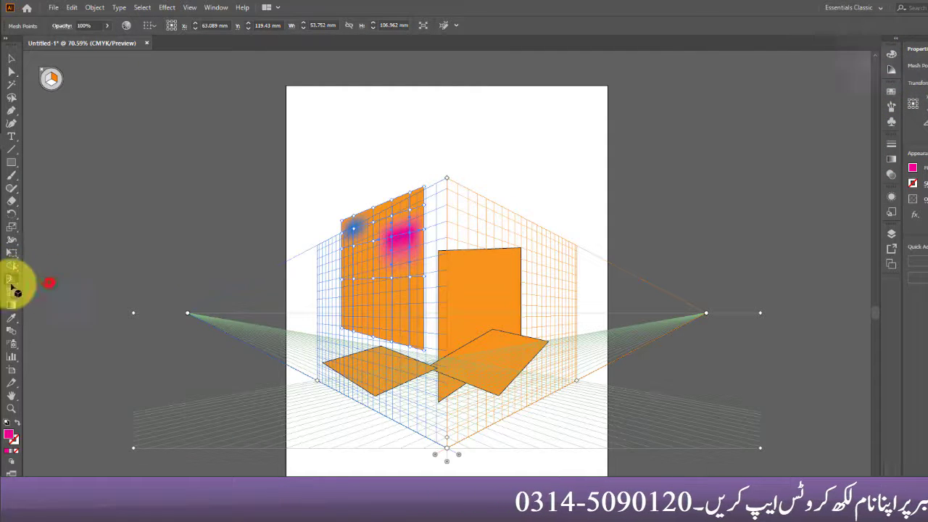
pyautogui.click(42, 70)
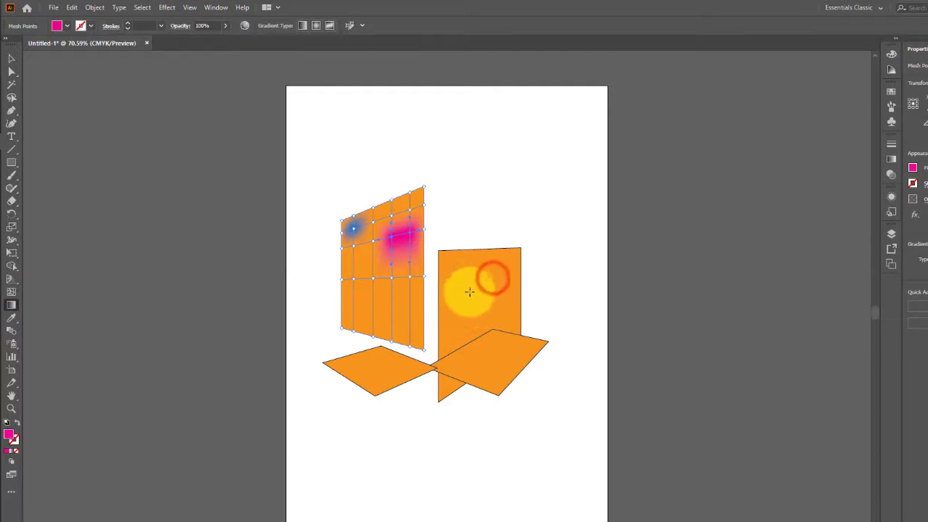
# Select all the wall and floor shapes on the artboard together and delete them.
pyautogui.click(11, 58)
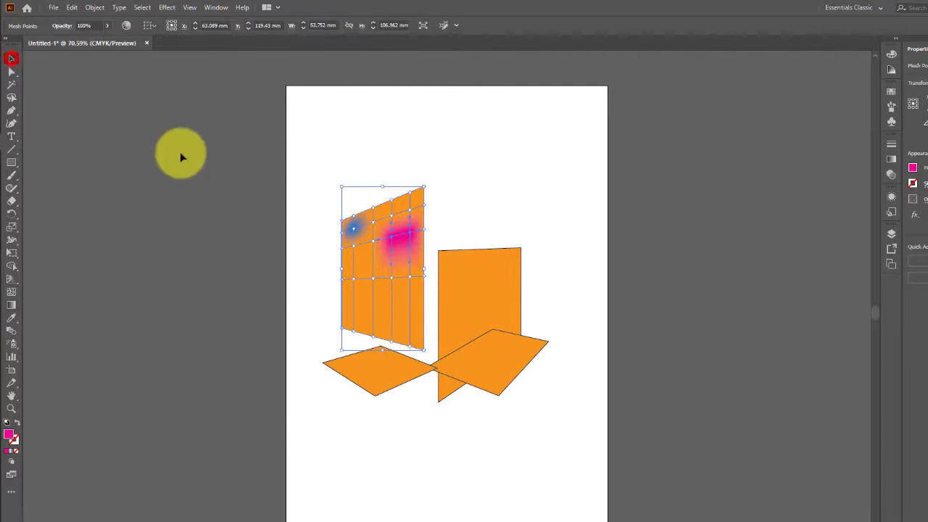
pyautogui.moveTo(199, 131); pyautogui.dragTo(636, 456)
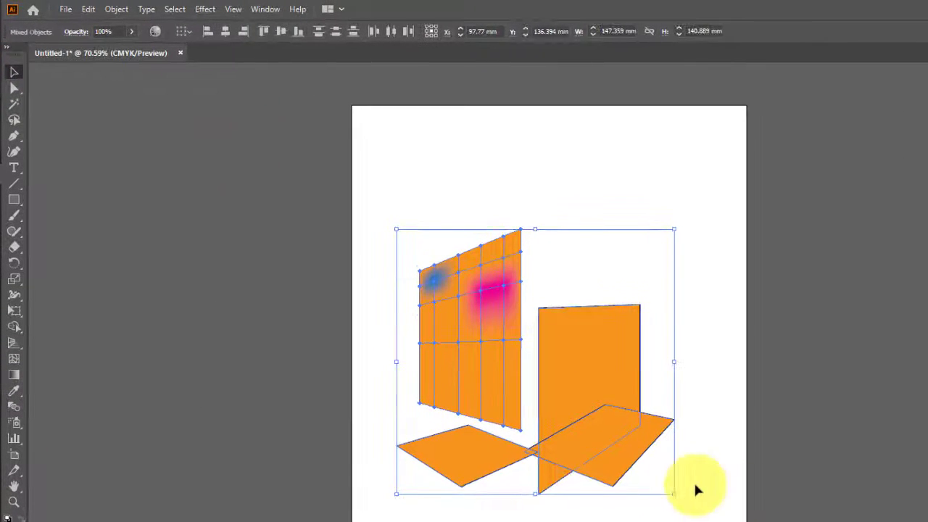
pyautogui.press('Delete')
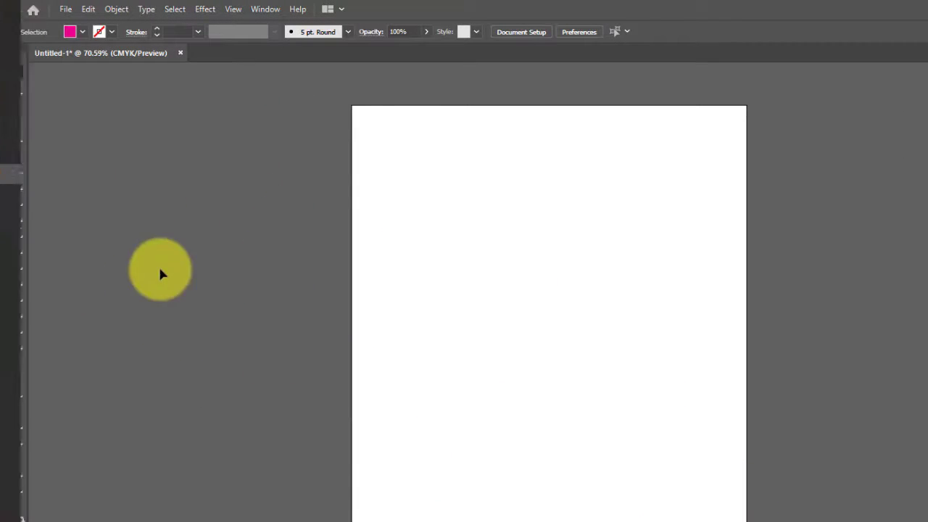
# Draw a rectangle about 94 mm wide and 77 mm high and fill it with a white-to-black linear gradient using the Gradient tool.
pyautogui.click(15, 200)
pyautogui.moveTo(413, 225); pyautogui.dragTo(590, 369)
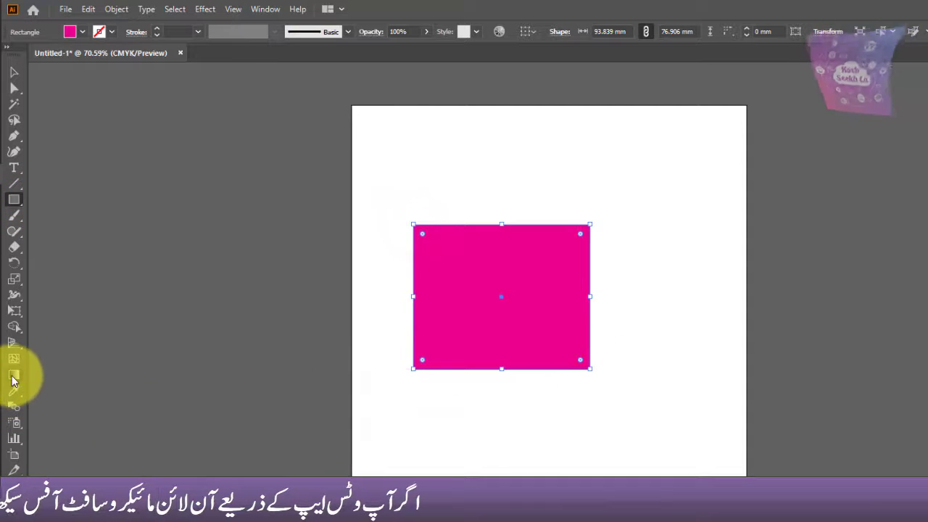
pyautogui.click(14, 374)
pyautogui.click(471, 292)
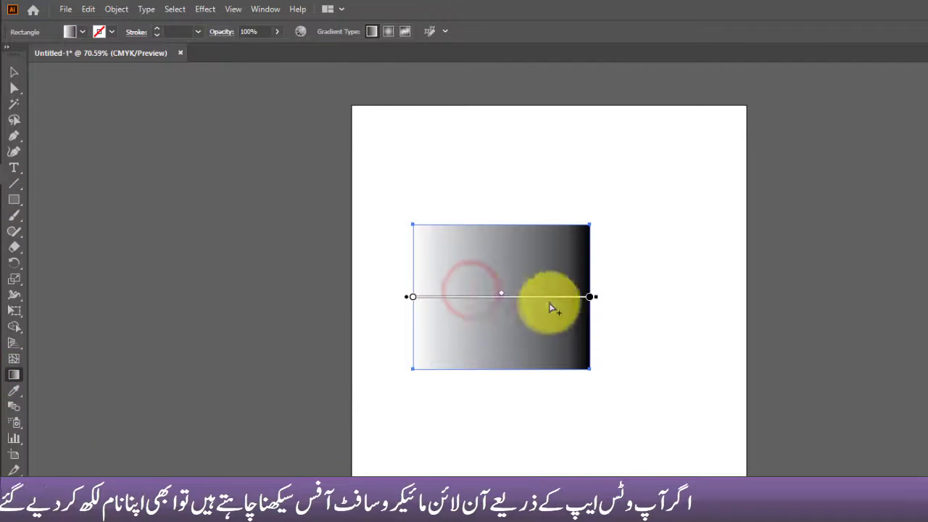
# Recolour the rectangle's gradient, making the black colour stop orange and the white colour stop light blue.
pyautogui.click(587, 297)
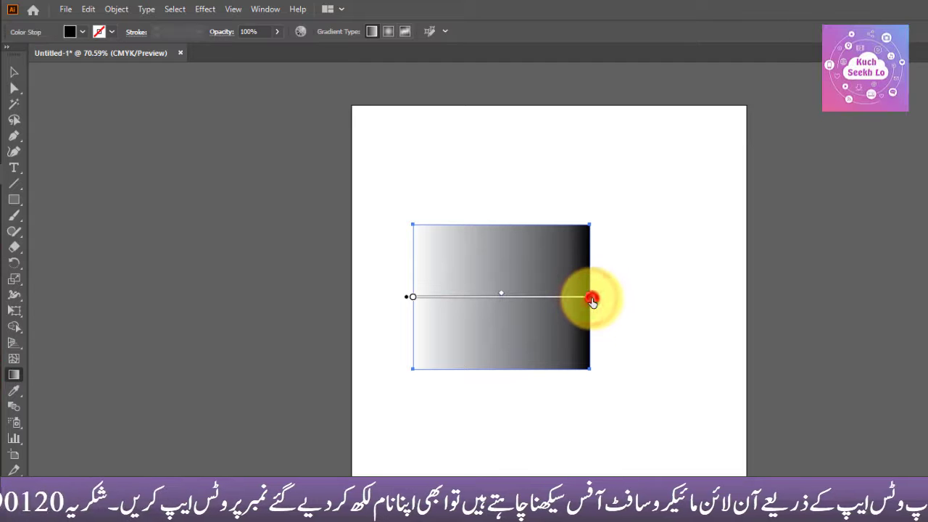
pyautogui.doubleClick(588, 298)
pyautogui.click(544, 345)
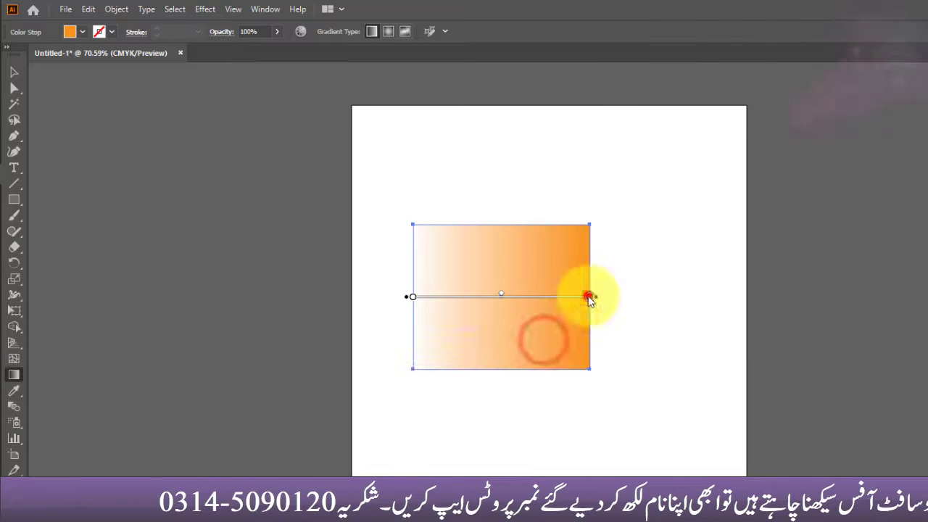
pyautogui.click(589, 297)
pyautogui.doubleClick(412, 297)
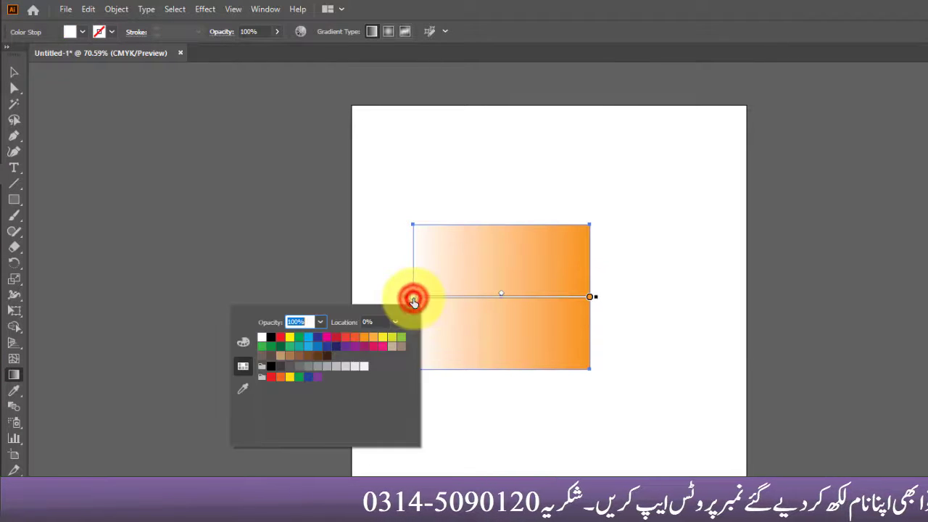
pyautogui.click(309, 336)
pyautogui.click(411, 297)
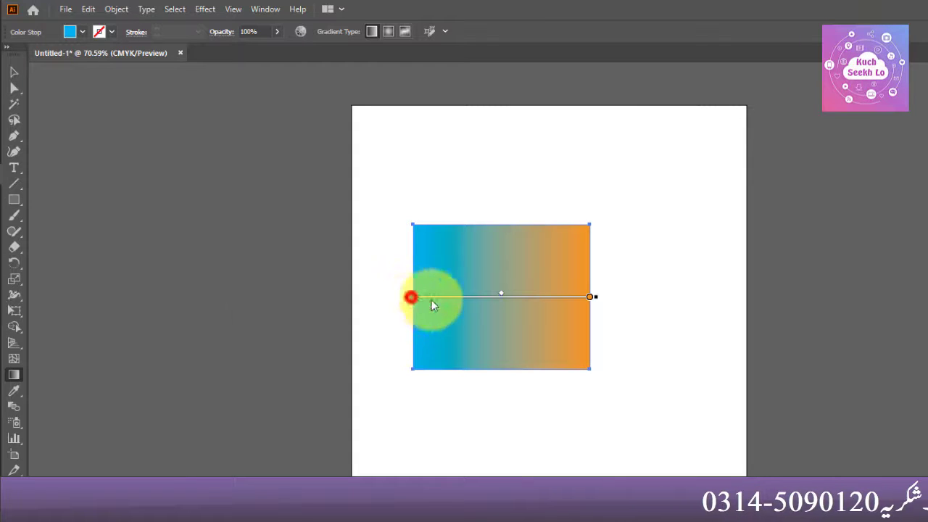
# Shift the gradient's midpoint and redraw its direction diagonally from the rectangle's upper-left area to beyond its lower-right corner.
pyautogui.moveTo(500, 297); pyautogui.dragTo(437, 297)
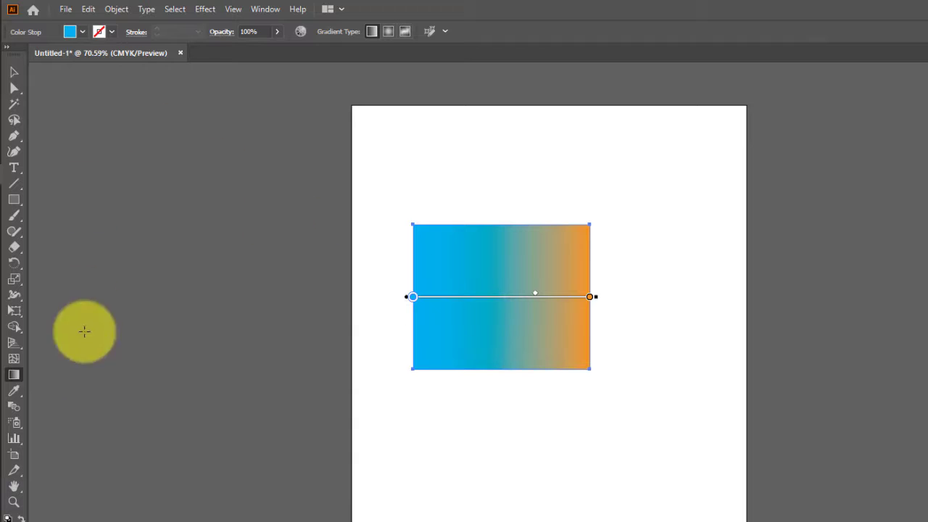
pyautogui.moveTo(514, 226); pyautogui.dragTo(472, 399)
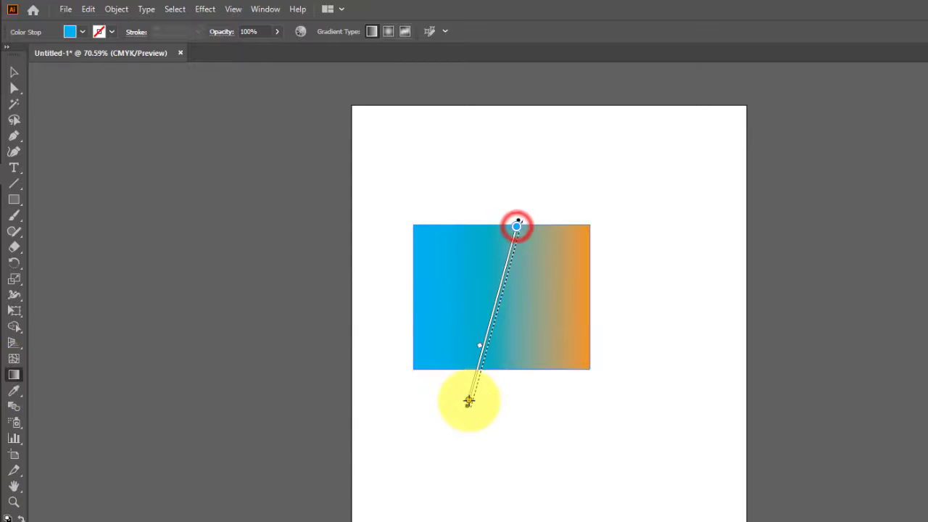
pyautogui.moveTo(481, 240)
pyautogui.mouseDown()
pyautogui.moveTo(587, 384)
pyautogui.moveTo(585, 375)
pyautogui.mouseUp()
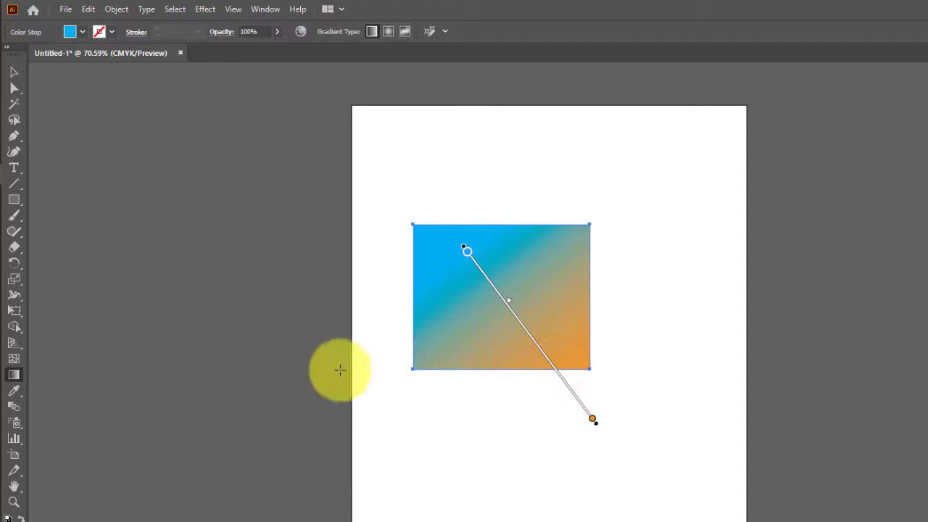
# Sample several blue and orange areas of the rectangle's gradient with the Eyedropper tool.
pyautogui.click(13, 391)
pyautogui.click(71, 392)
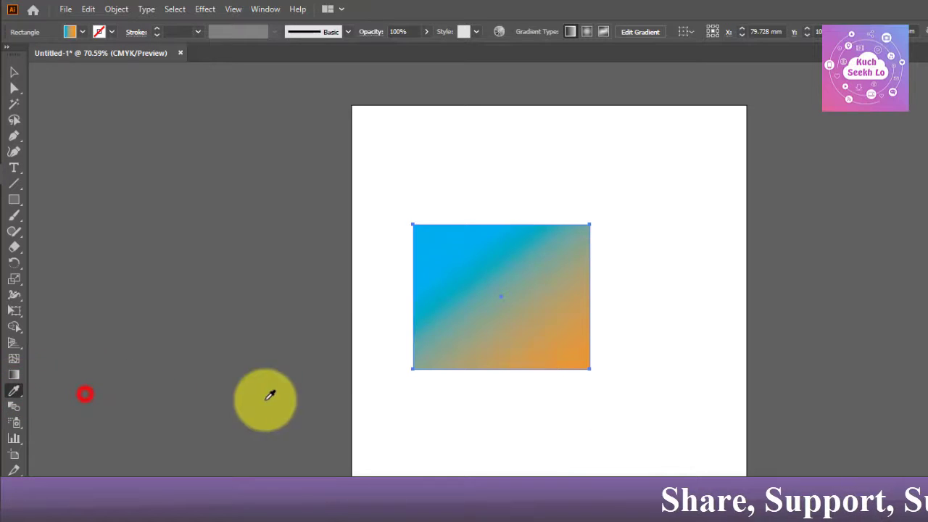
pyautogui.click(450, 282)
pyautogui.click(550, 331)
pyautogui.click(561, 271)
pyautogui.click(461, 279)
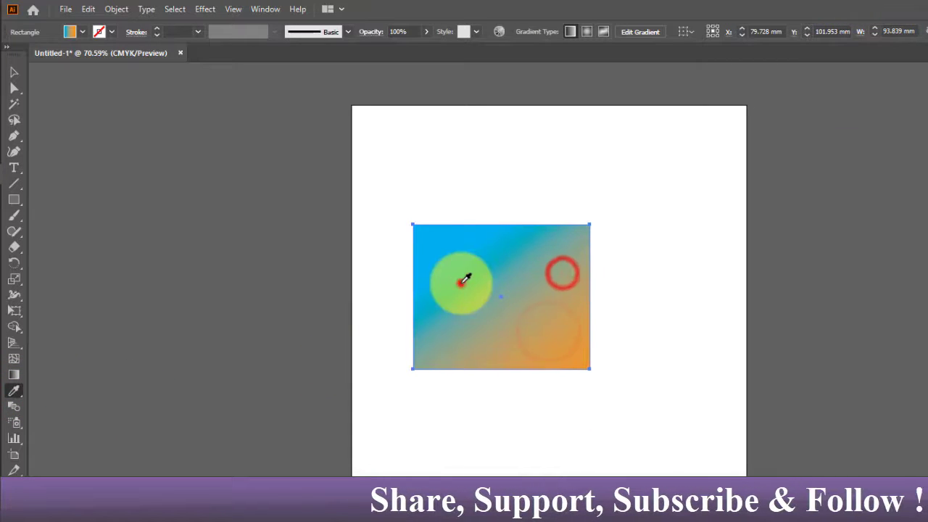
# Measure distances diagonally across the gradient rectangle with the Measure tool and close the Info readout.
pyautogui.click(14, 390)
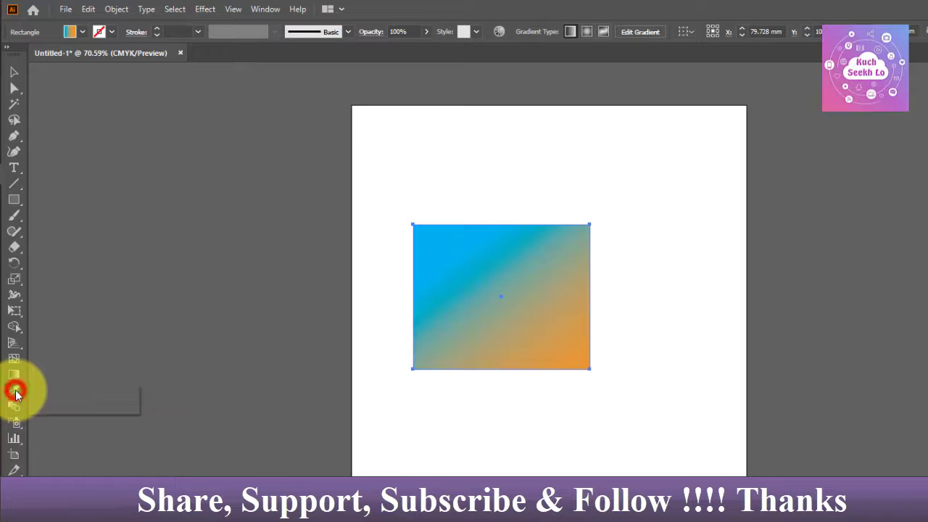
pyautogui.click(79, 406)
pyautogui.click(534, 240)
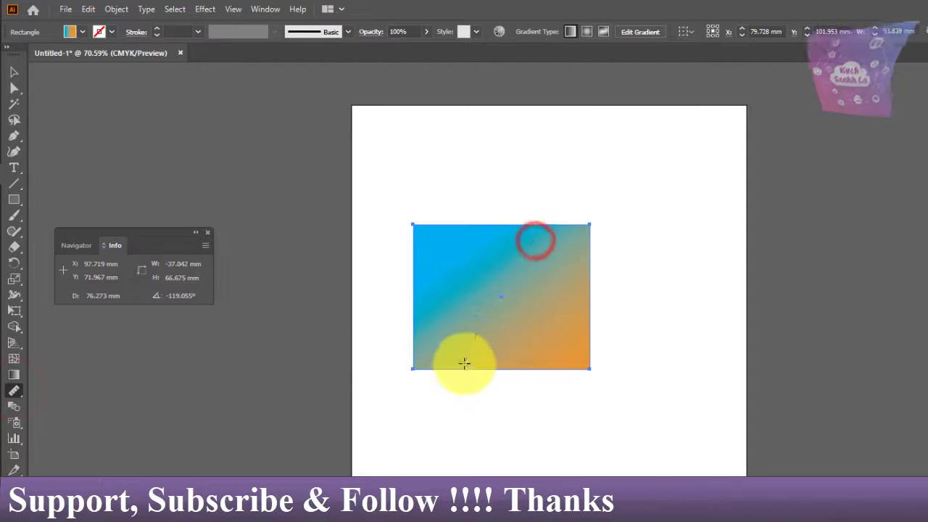
pyautogui.moveTo(461, 256); pyautogui.dragTo(521, 377)
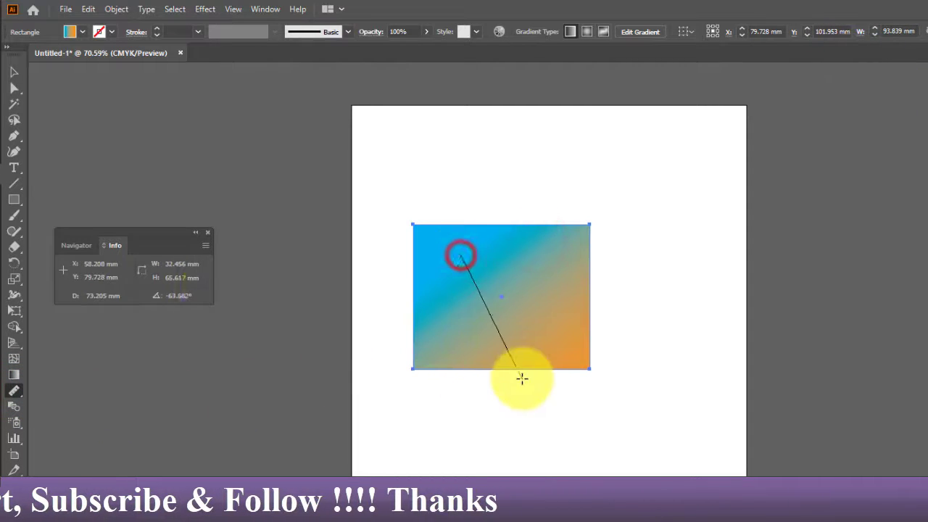
pyautogui.click(209, 232)
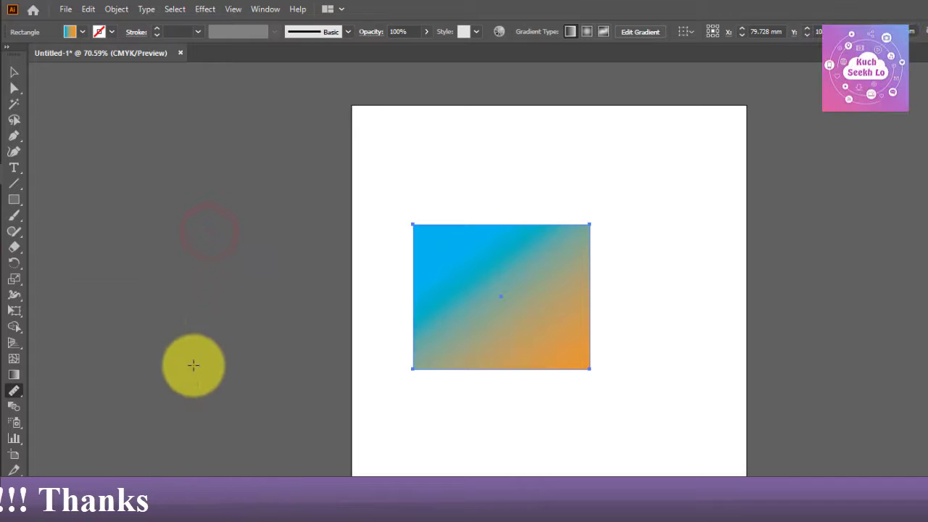